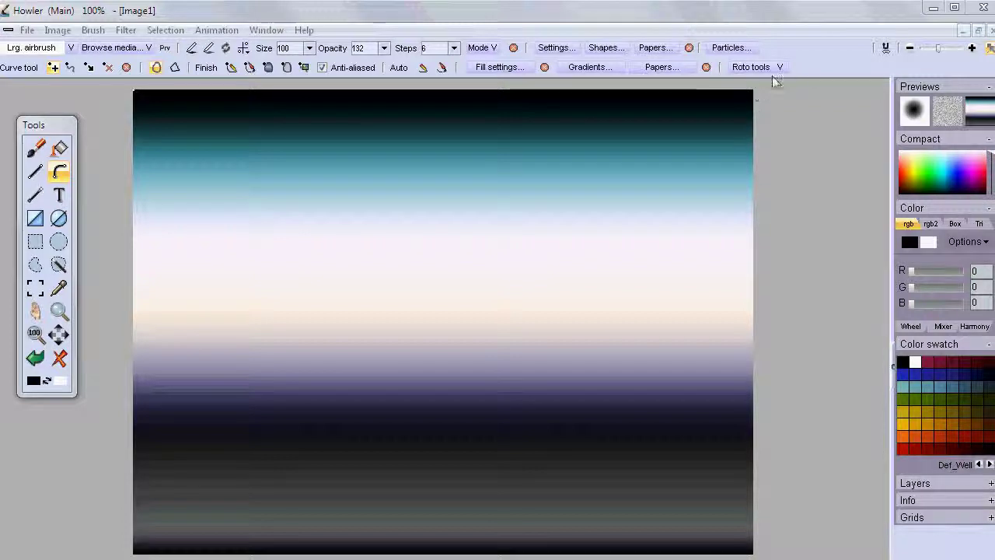
left_click(782, 67)
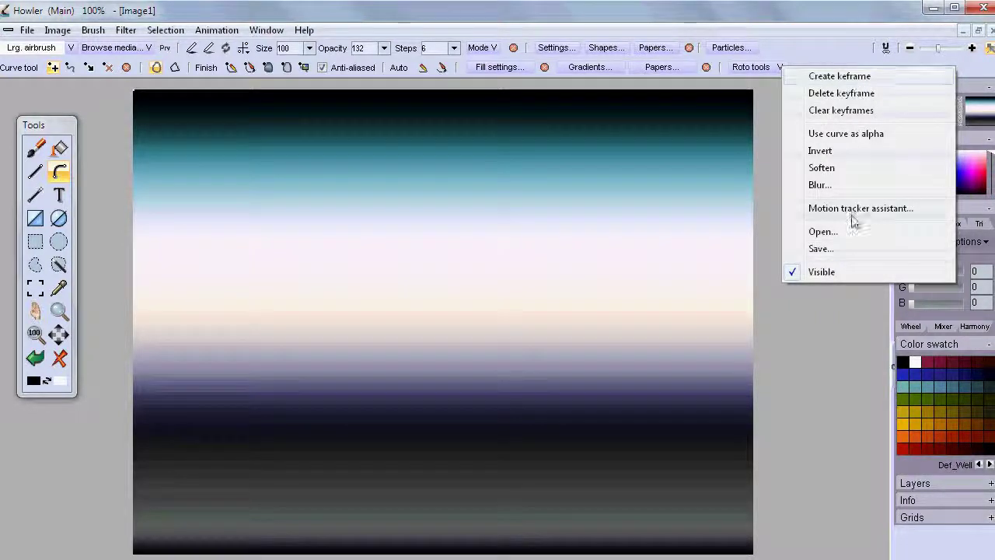
left_click(806, 14)
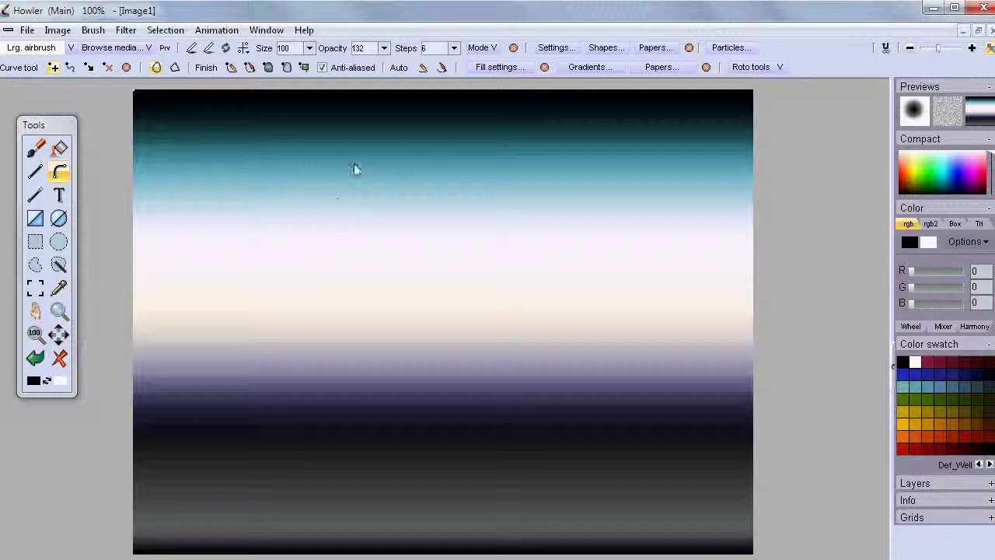
Create a 30-frame animation at 24 fps, initialized with copies of the current gradient image
left_click(219, 31)
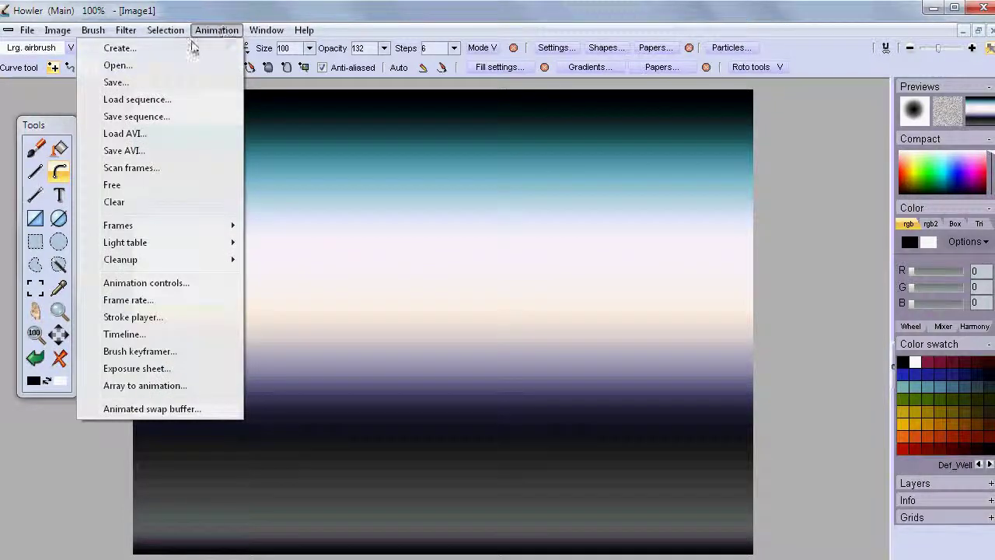
left_click(193, 49)
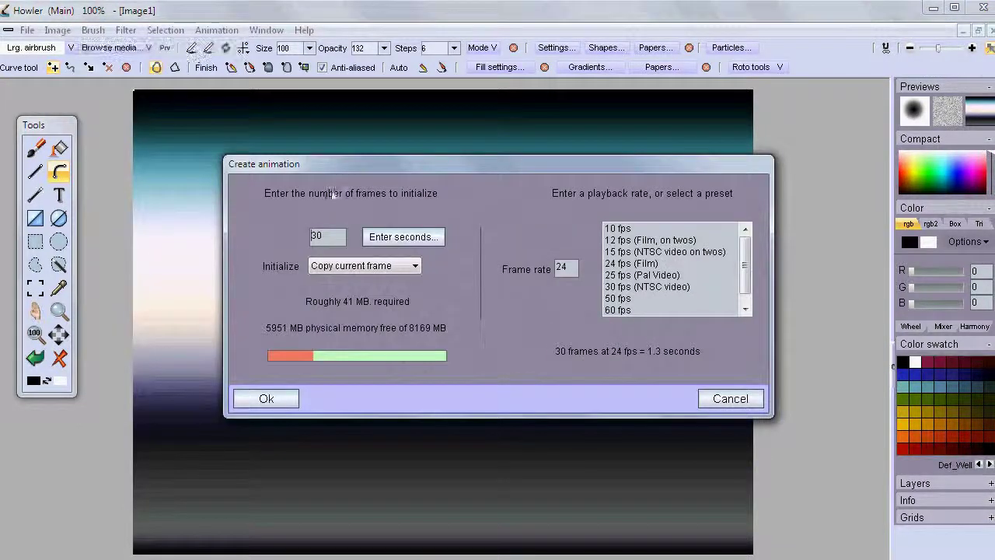
left_click(267, 398)
Browse the filmstrip through to frame 29 and return to frame 0
left_click_drag(435, 93, 858, 93)
left_click(619, 116)
left_click_drag(513, 116, 773, 117)
left_click(762, 95)
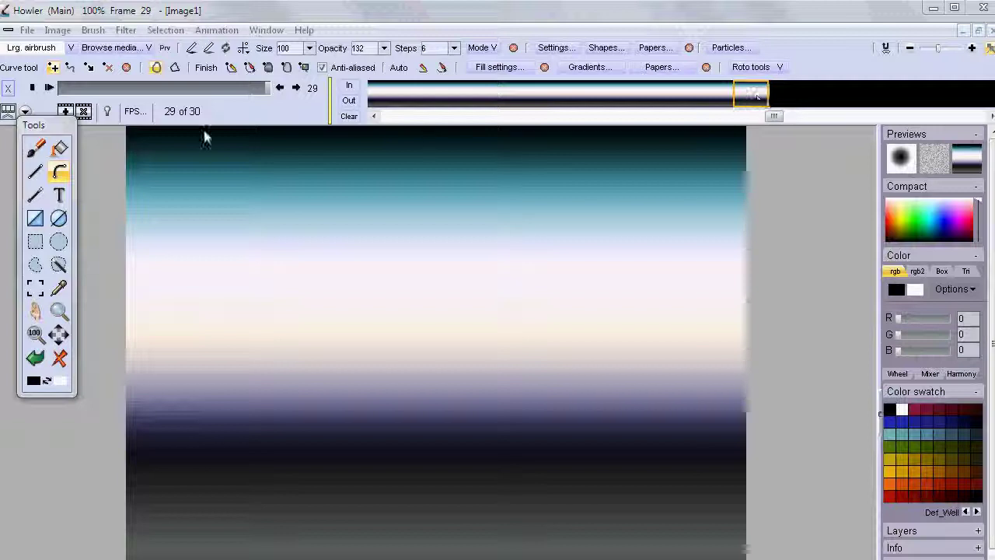
left_click_drag(775, 117, 381, 118)
left_click(386, 95)
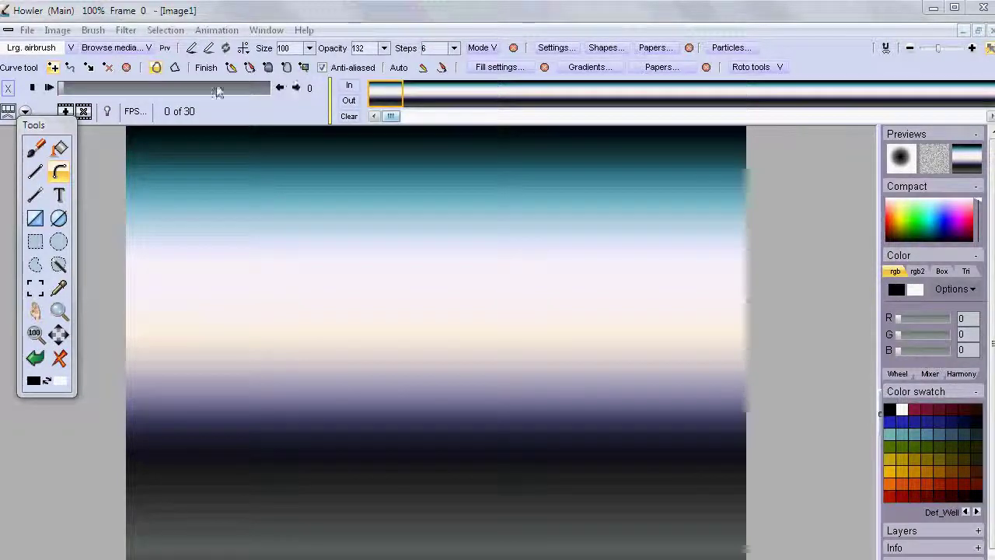
mouse_move(68, 88)
left_mouse_down()
mouse_move(268, 91)
mouse_move(73, 92)
left_mouse_up()
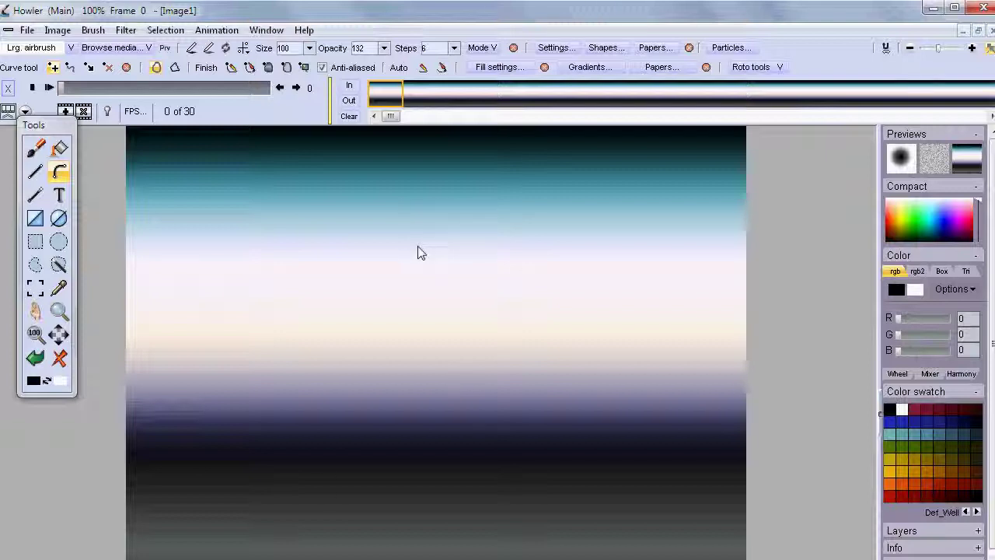
Draw a closed curve on frame 0 with four control points placed as the corners of a large square on the gradient
left_click(249, 202)
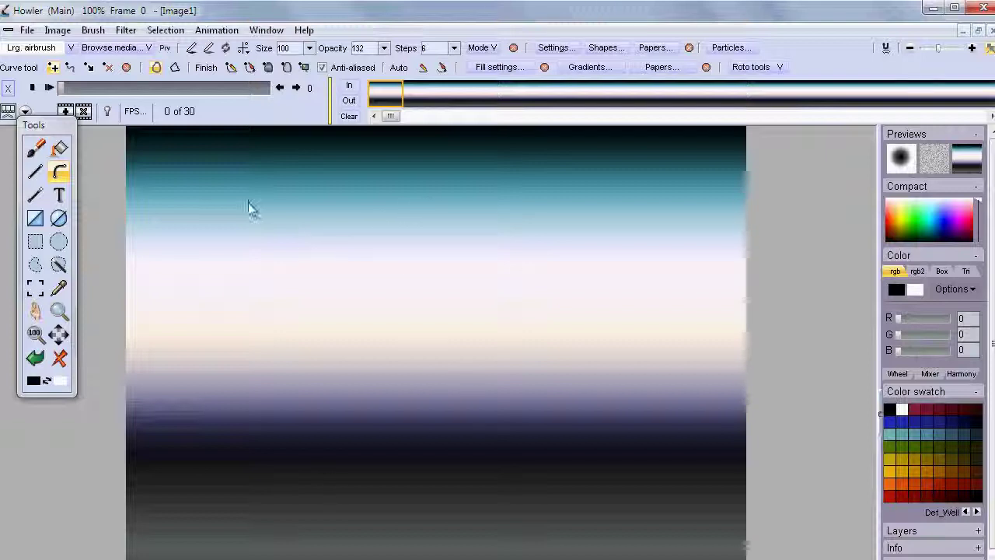
left_click(251, 491)
left_click(608, 491)
left_click(593, 204)
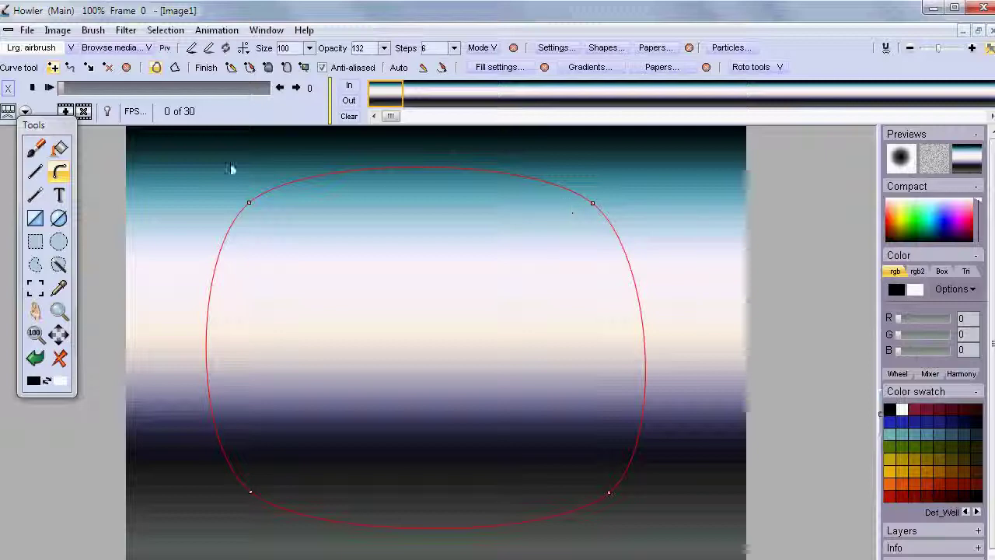
Give the curve straight segments, move its upper-right point directly above the lower-right one, and keep the outline closed
left_click(175, 67)
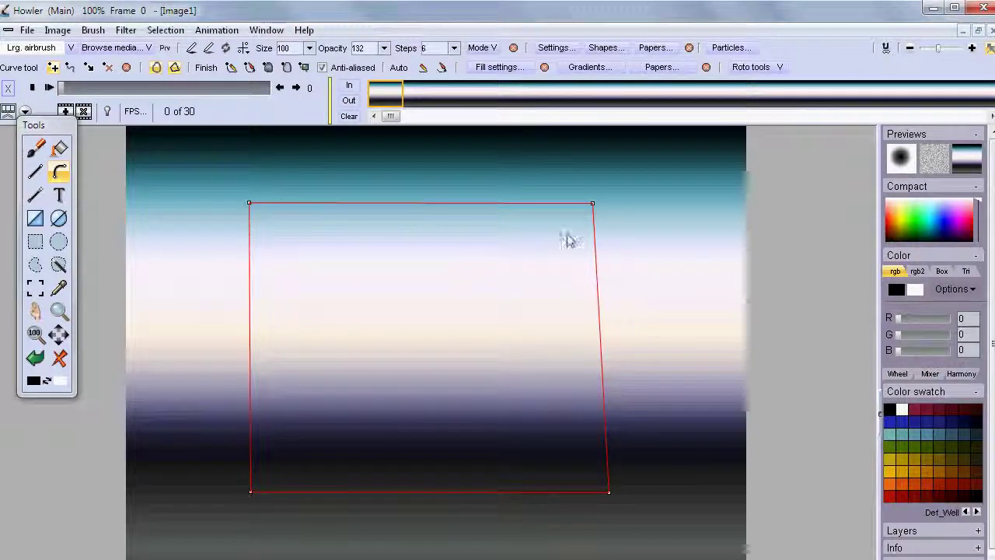
left_click_drag(592, 204, 609, 199)
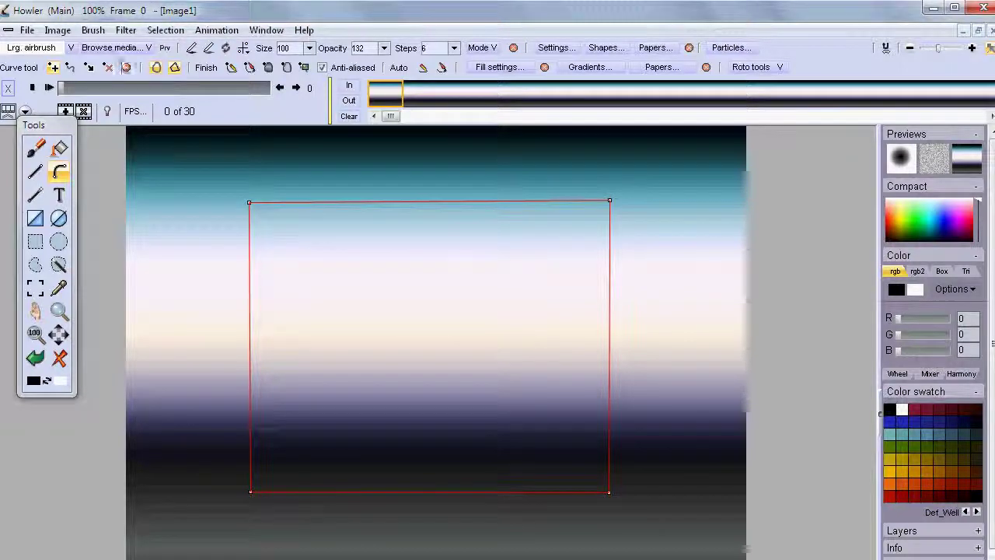
left_click(156, 67)
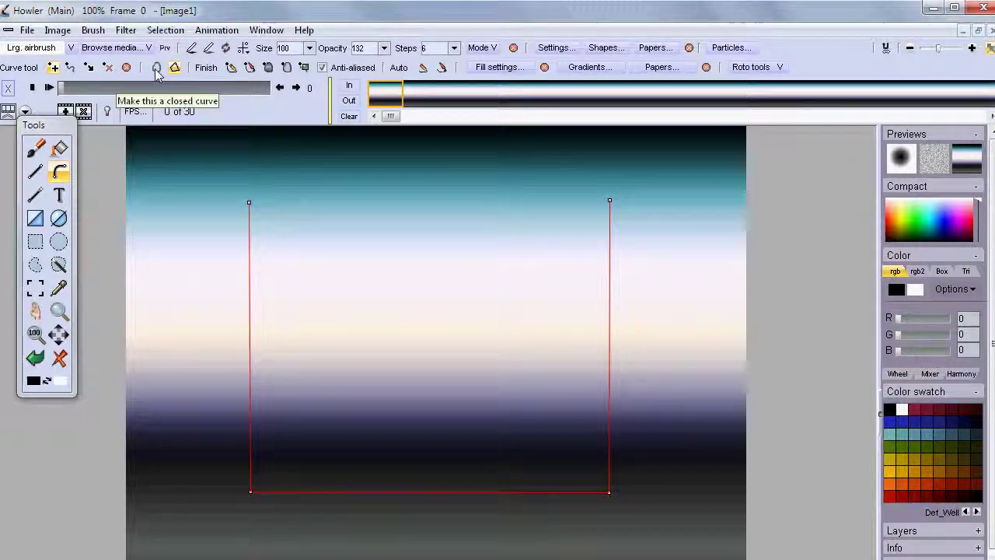
left_click(156, 69)
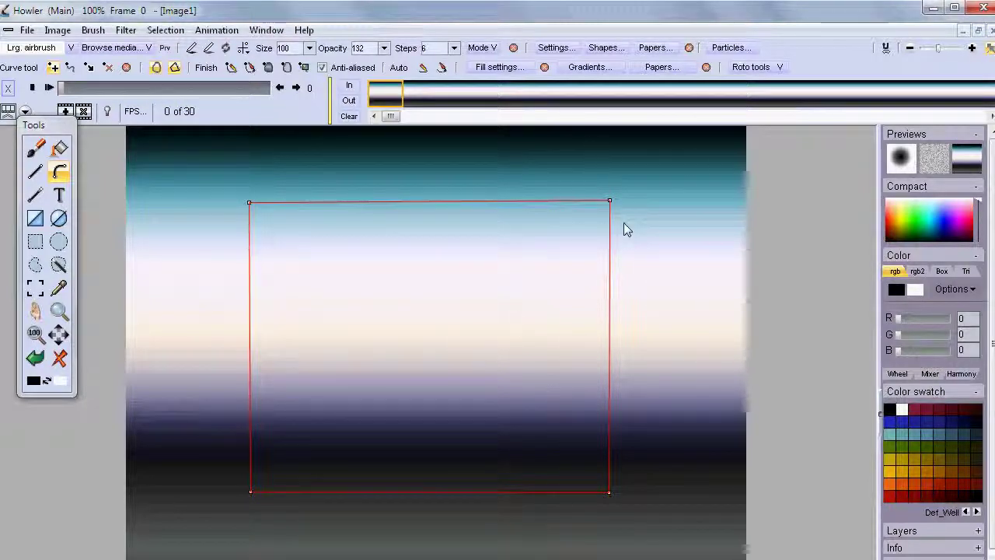
Create a roto keyframe for the square outline at frame 0
left_click(777, 68)
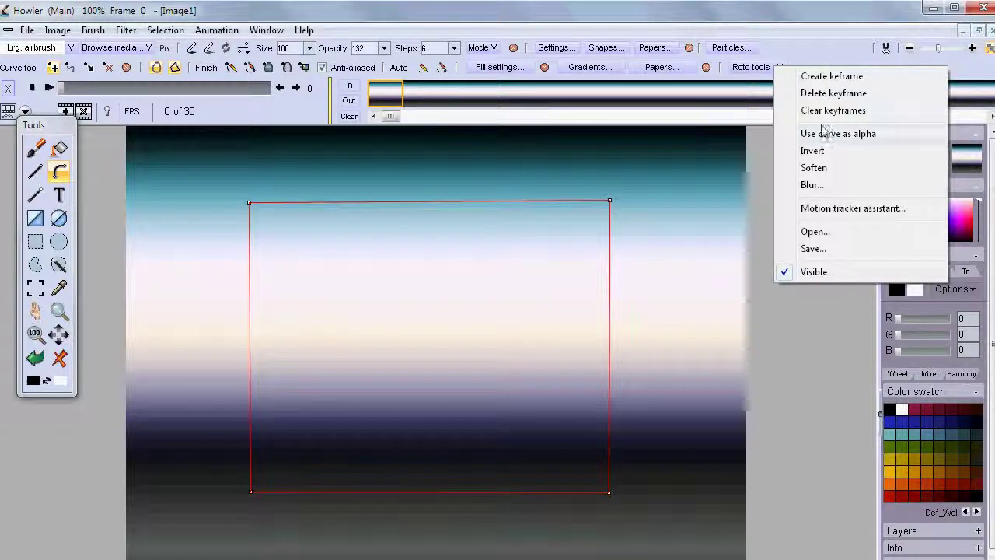
left_click(830, 76)
left_click(759, 70)
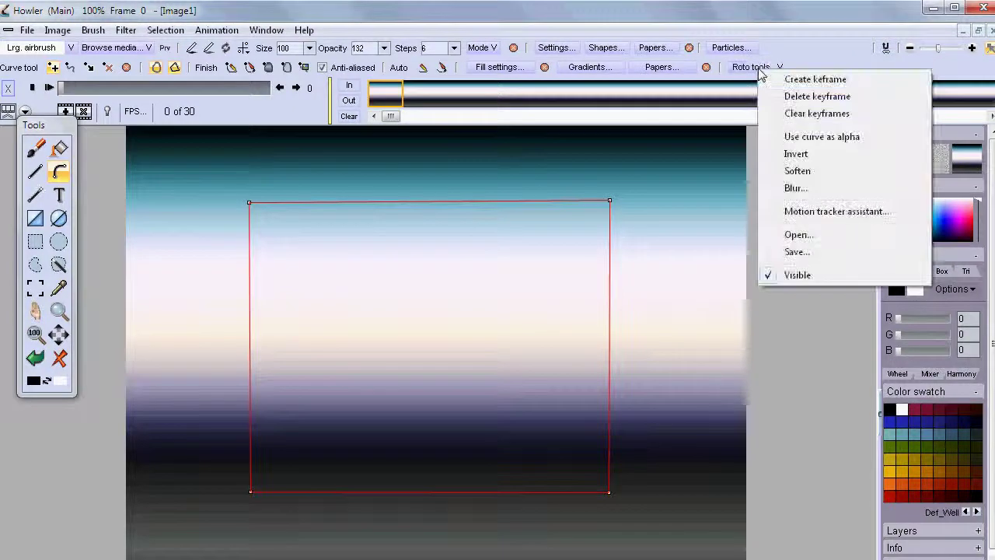
left_click(865, 81)
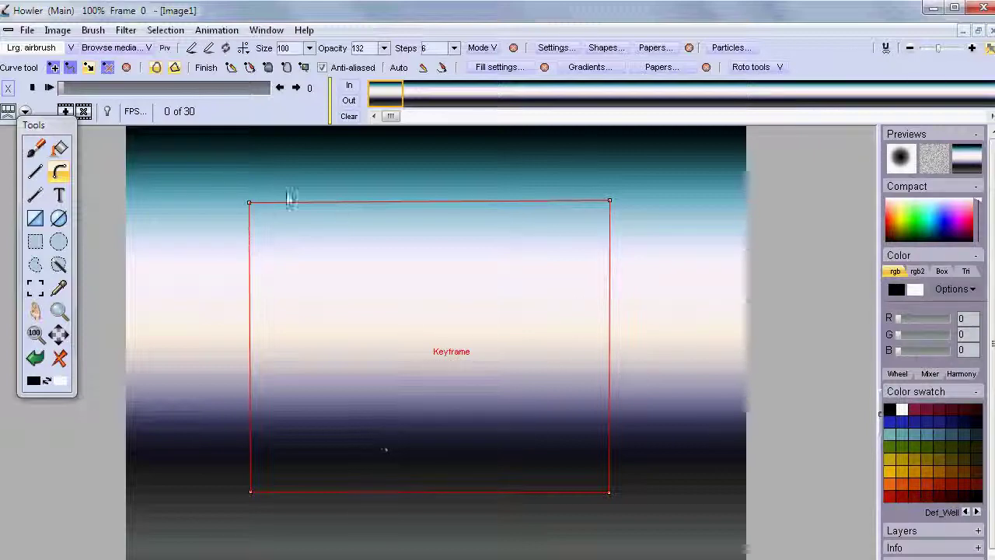
At frame 29, bring the outline's two upper corners together near the middle to form a triangle
left_click_drag(65, 91, 274, 98)
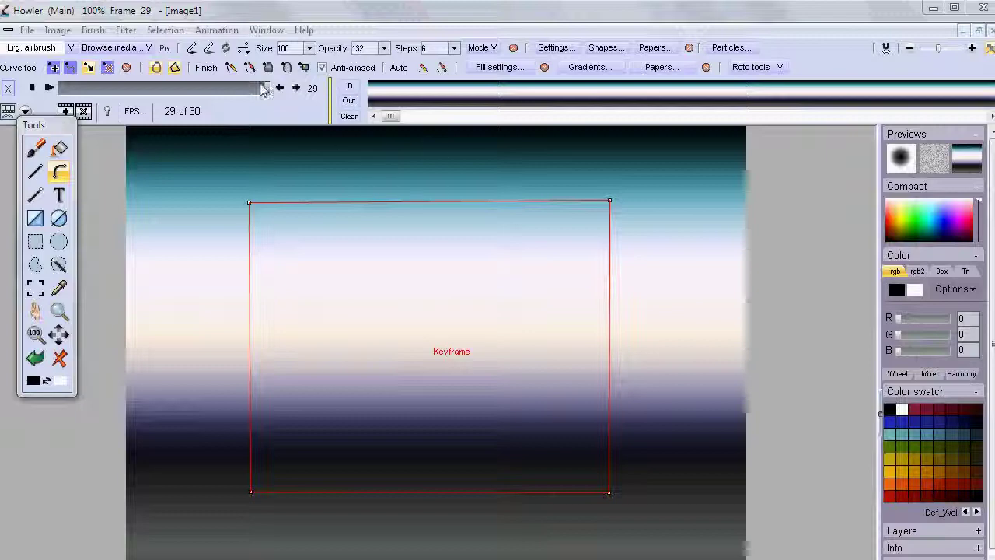
left_click_drag(264, 89, 179, 95)
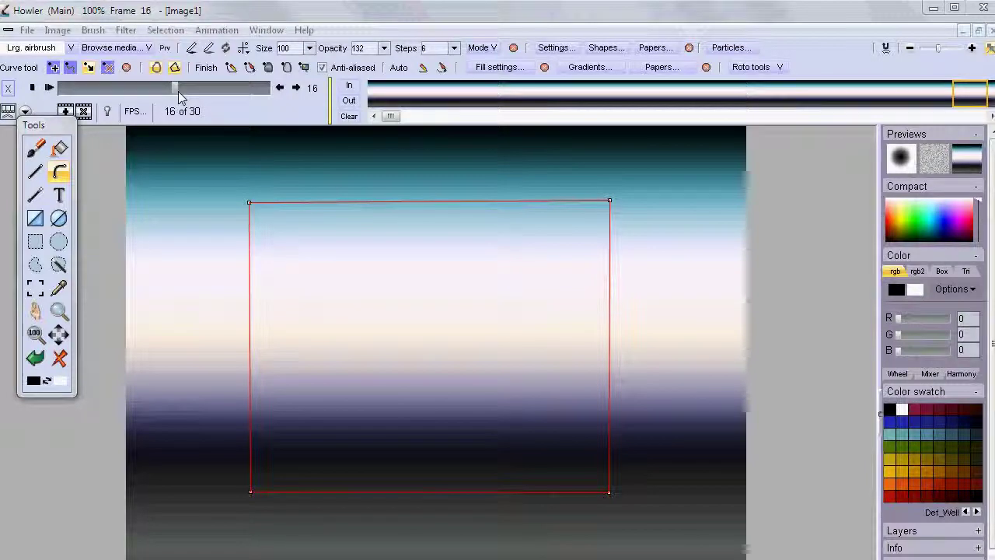
left_click_drag(178, 91, 273, 98)
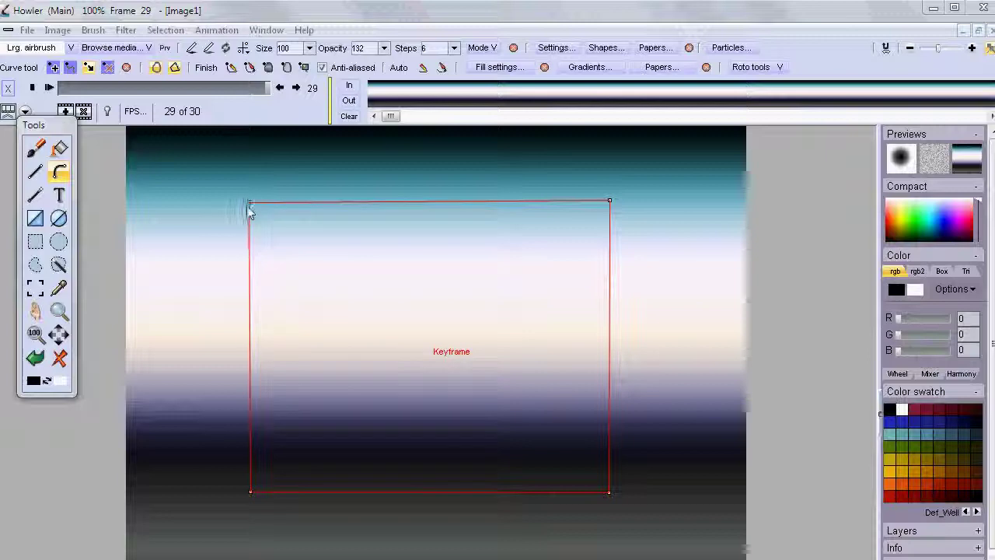
left_click_drag(250, 205, 411, 219)
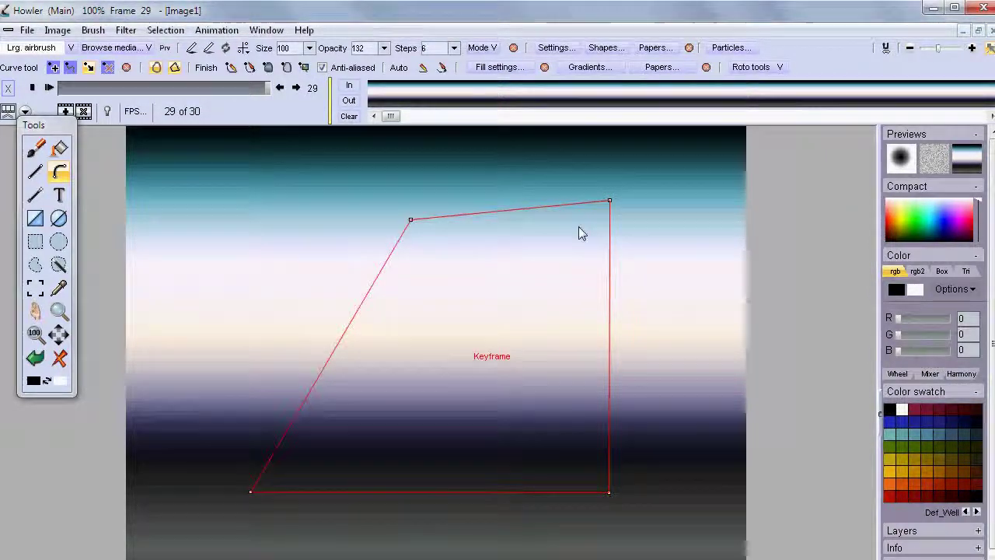
left_click_drag(609, 200, 410, 220)
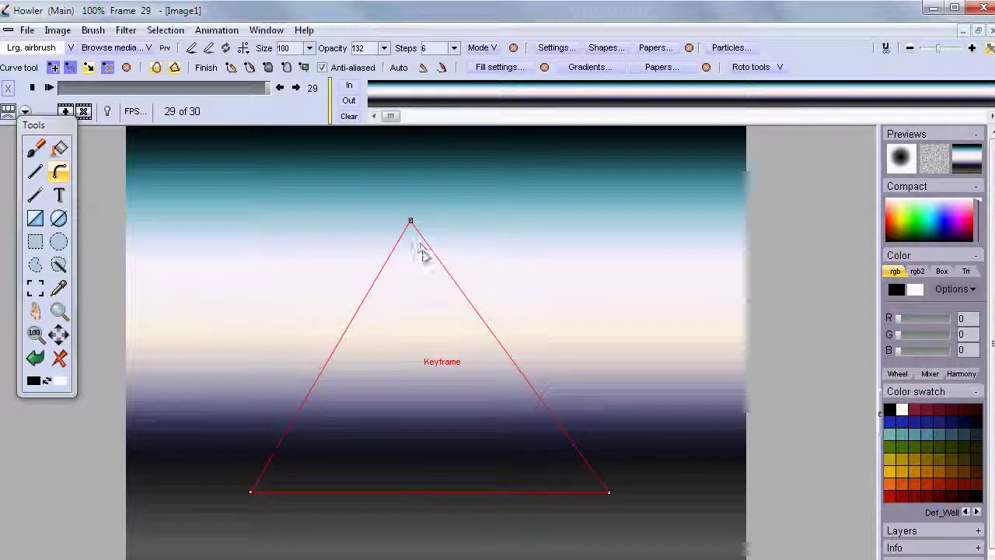
Align the two points at the triangle's apex exactly on top of each other at 1000% magnification
left_click(59, 311)
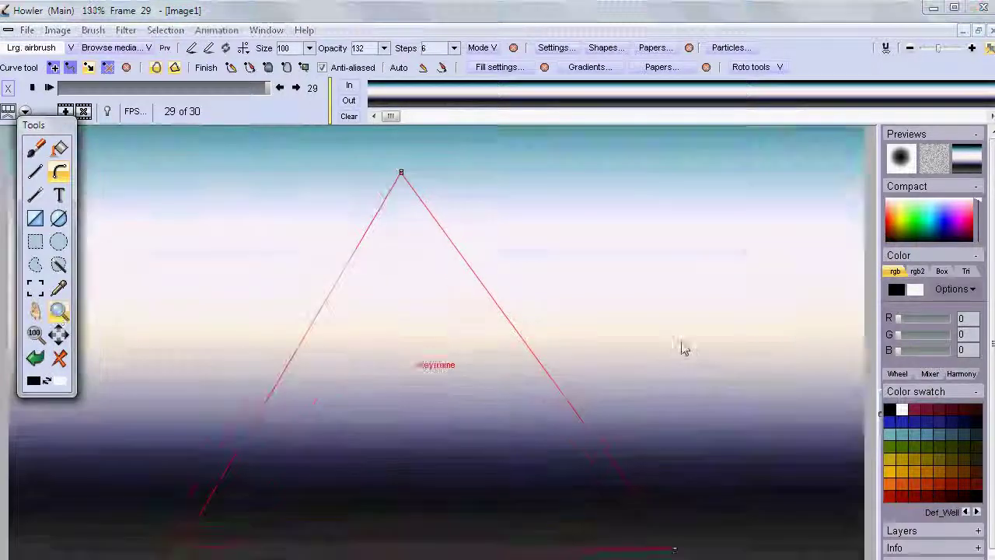
left_click(32, 333)
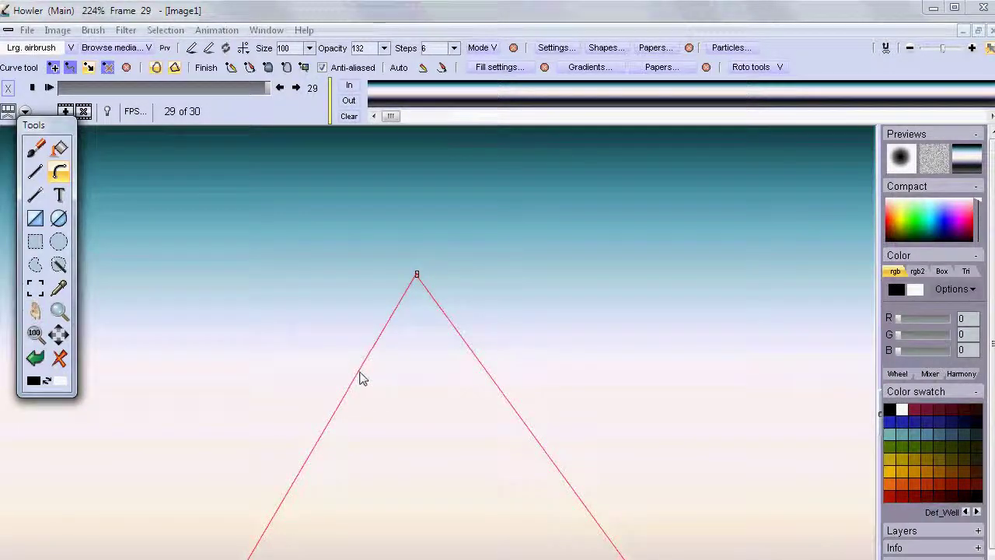
left_click_drag(413, 288, 409, 331)
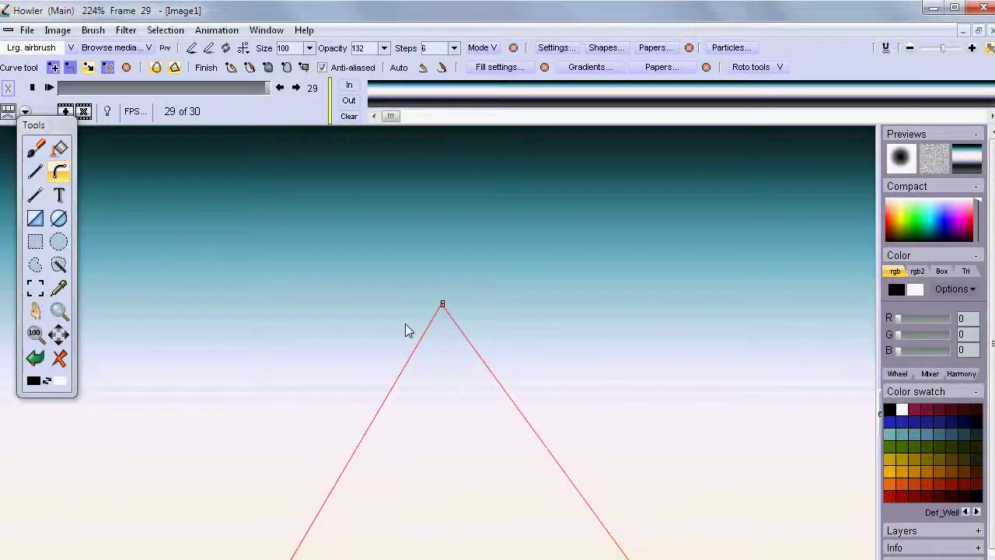
scroll(439, 373, "up", 5)
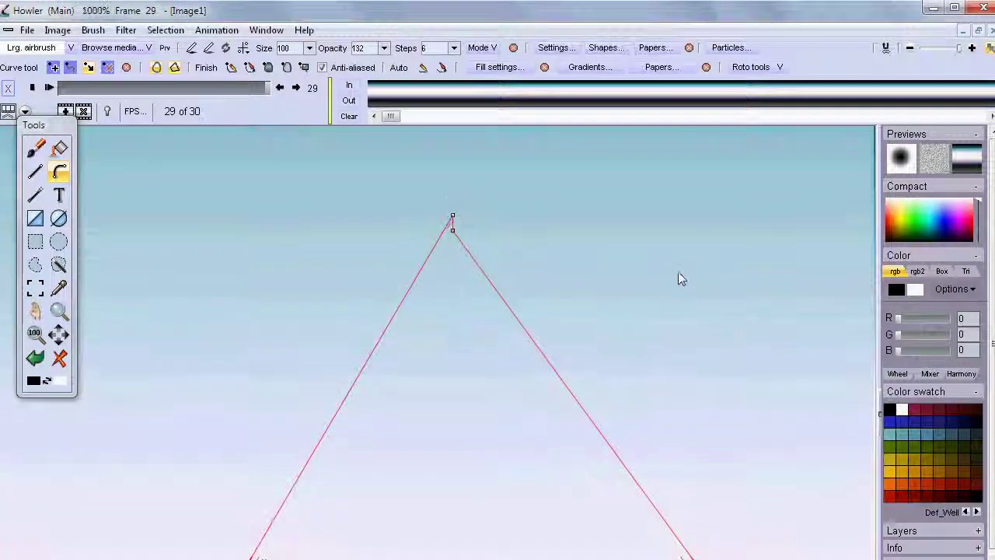
left_click_drag(469, 215, 414, 288)
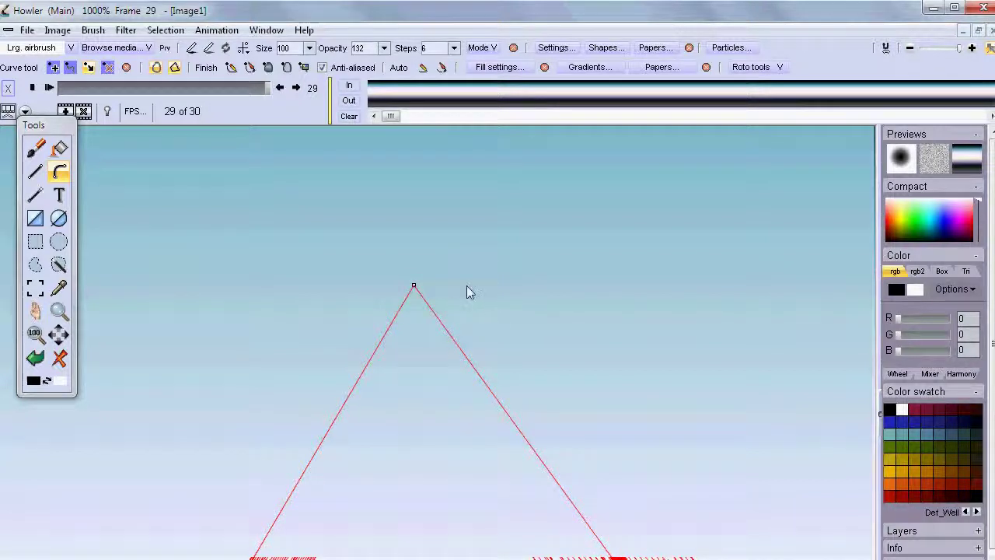
Raise the triangle's two base corners slightly and create a roto keyframe for this shape at frame 29
left_click_drag(433, 435, 466, 238)
scroll(466, 237, "down", 5)
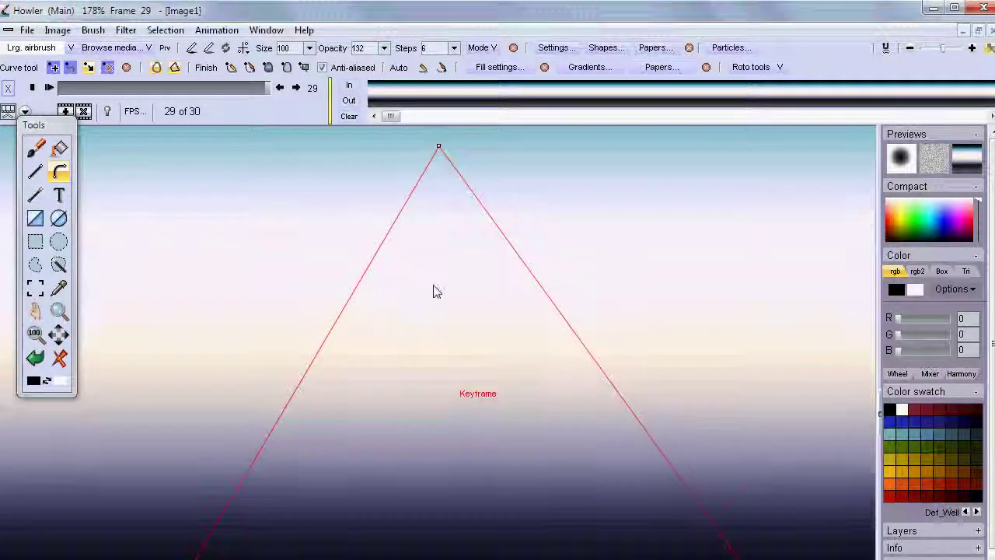
scroll(448, 323, "down", 2)
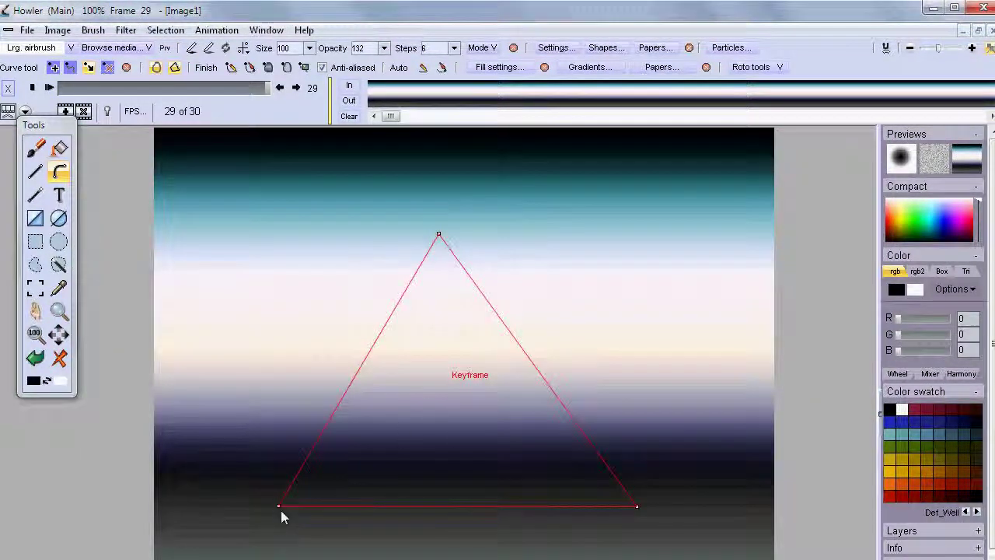
left_click_drag(279, 506, 269, 468)
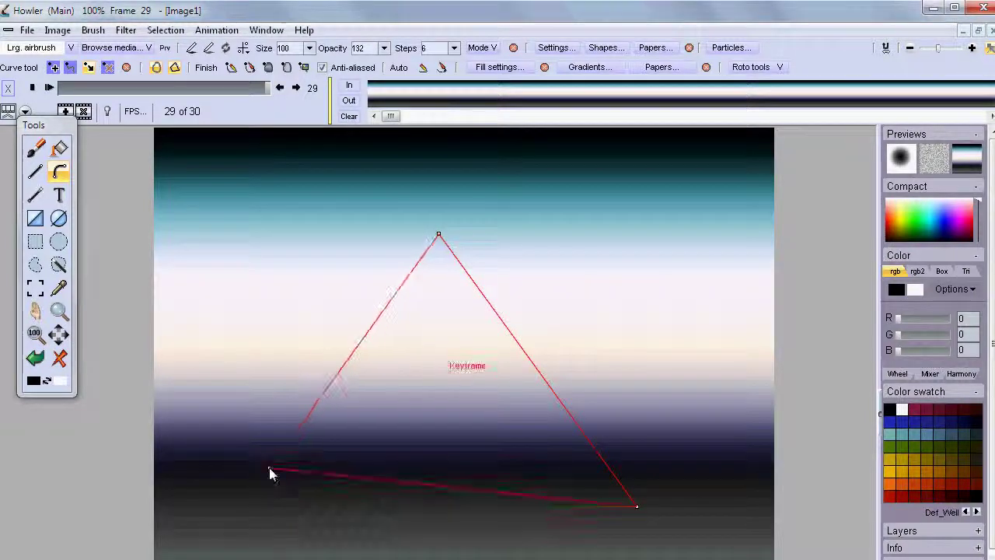
left_click_drag(638, 510, 639, 469)
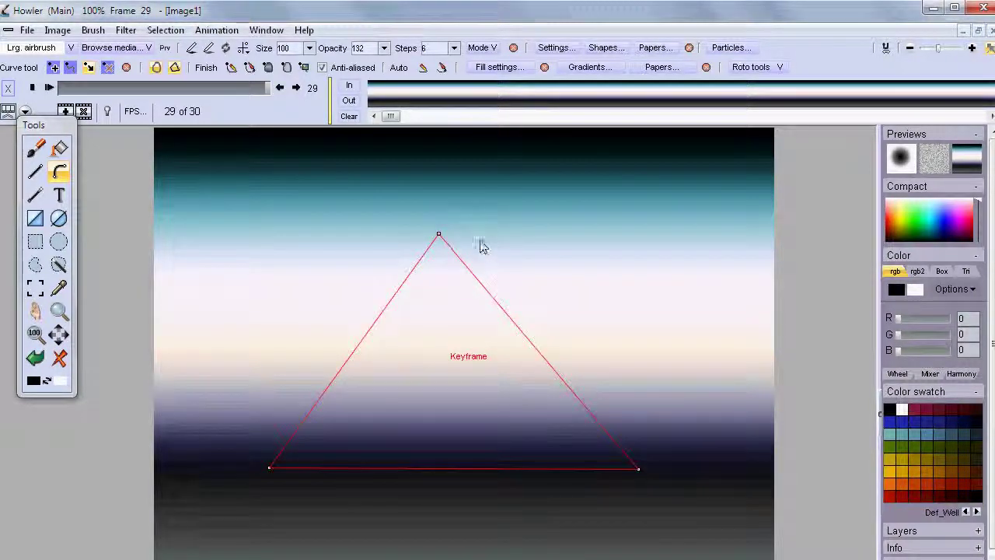
left_click(768, 68)
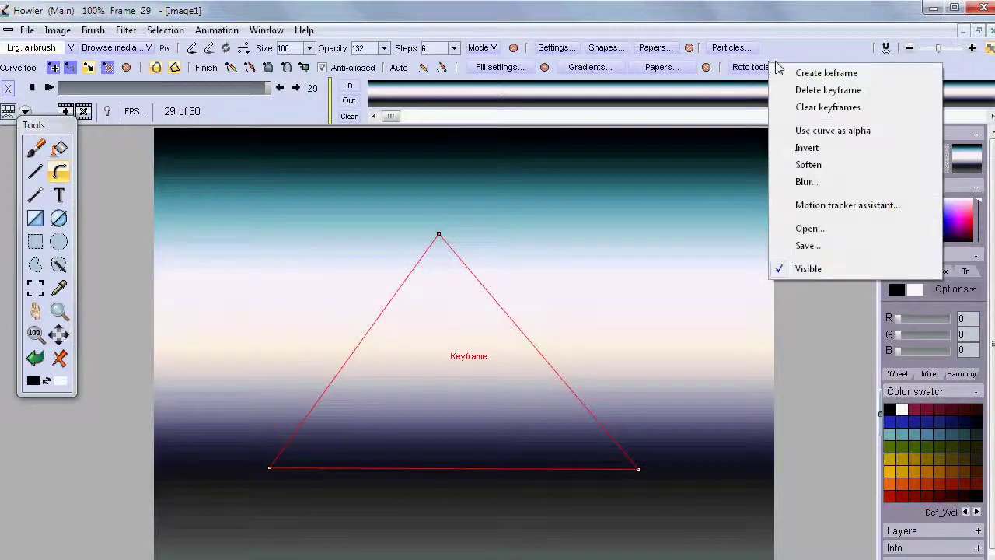
left_click(824, 74)
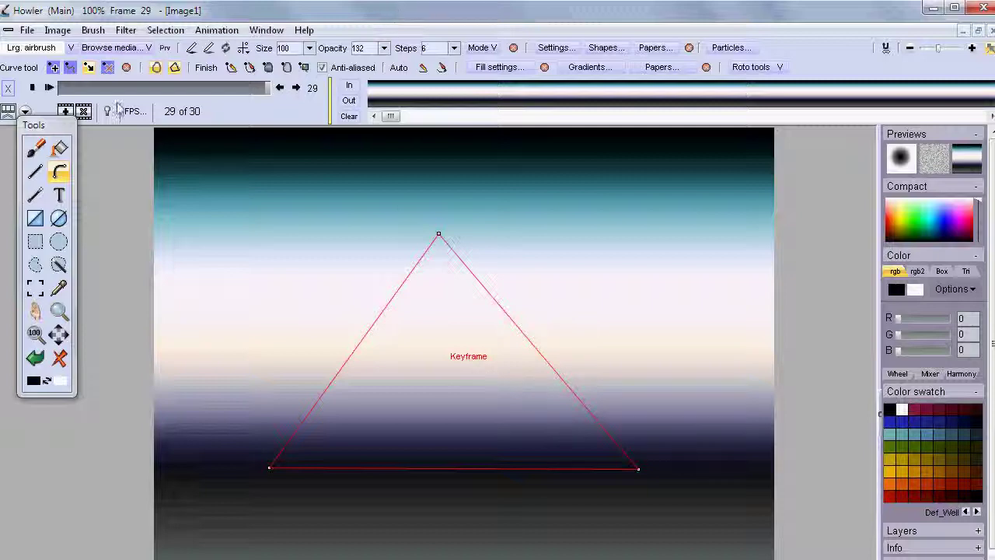
Play the animation from frame 0, then scrub to frame 8 to examine how the square morphs into the triangle
left_click_drag(116, 93, 62, 90)
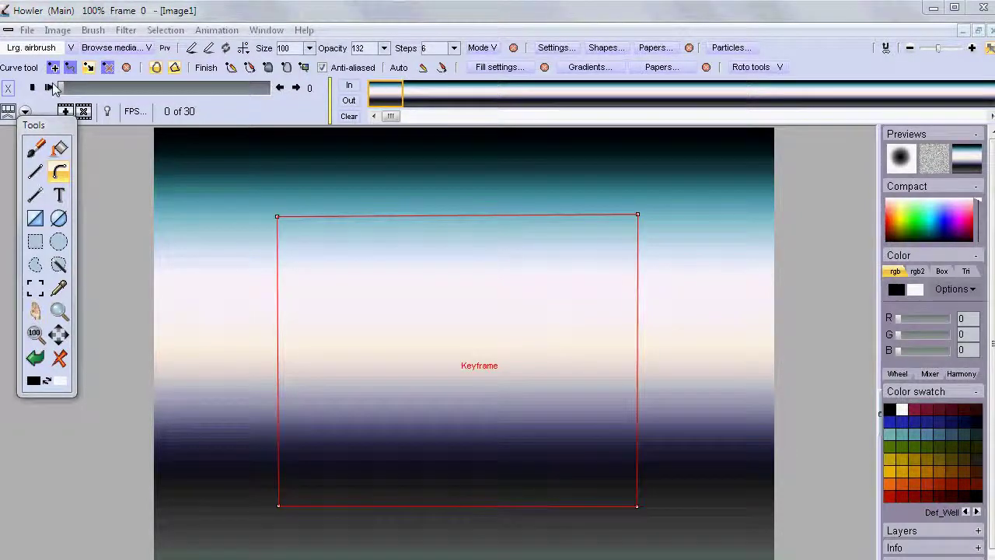
left_click(49, 87)
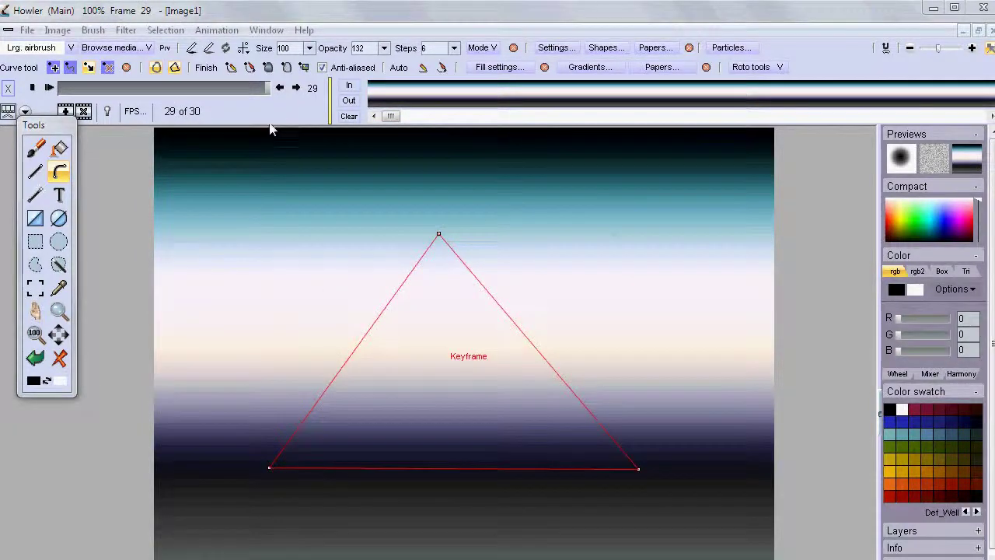
key("space")
left_click_drag(138, 107, 122, 108)
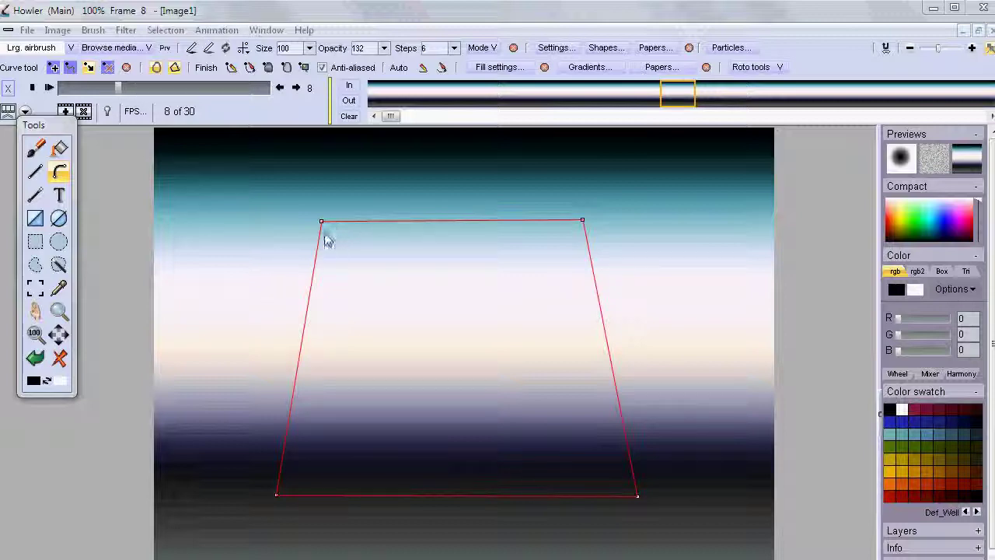
At frame 8, flip the curve into an inverted trapezoid, create a roto keyframe, and scrub from frame 0 back to frame 8
left_click_drag(322, 223, 373, 412)
left_click_drag(584, 220, 564, 414)
left_click_drag(638, 495, 665, 284)
left_click_drag(276, 493, 289, 285)
left_click(751, 67)
left_click(802, 78)
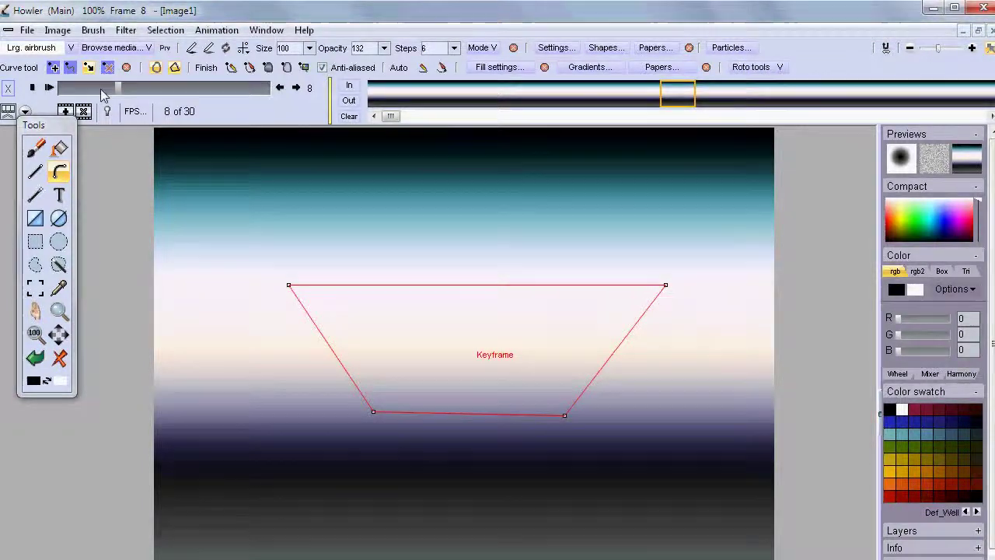
left_click(31, 87)
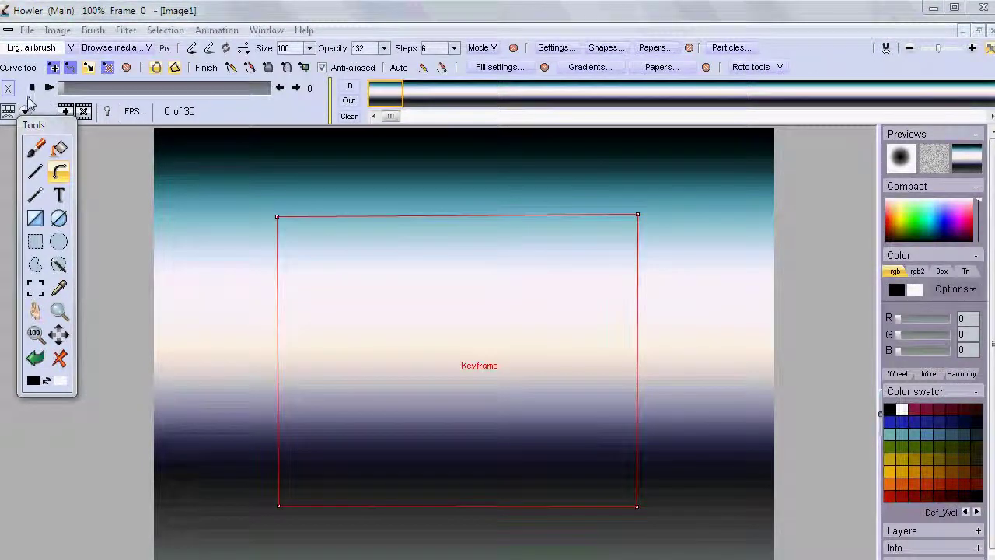
left_click_drag(66, 92, 120, 95)
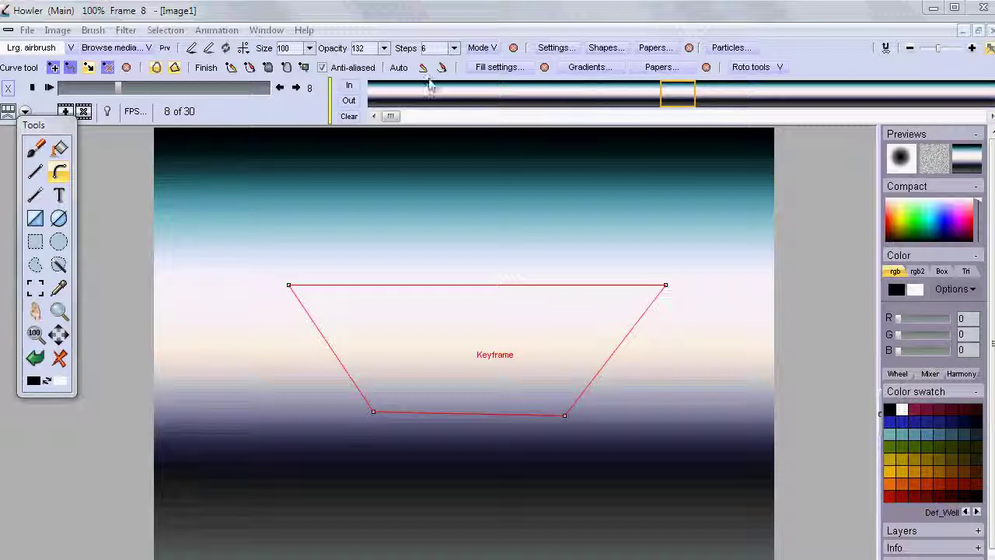
At frame 15, move the curve's four corners to form a small quadrilateral in the upper-right part of the image
left_click(190, 91)
left_click_drag(189, 92, 178, 89)
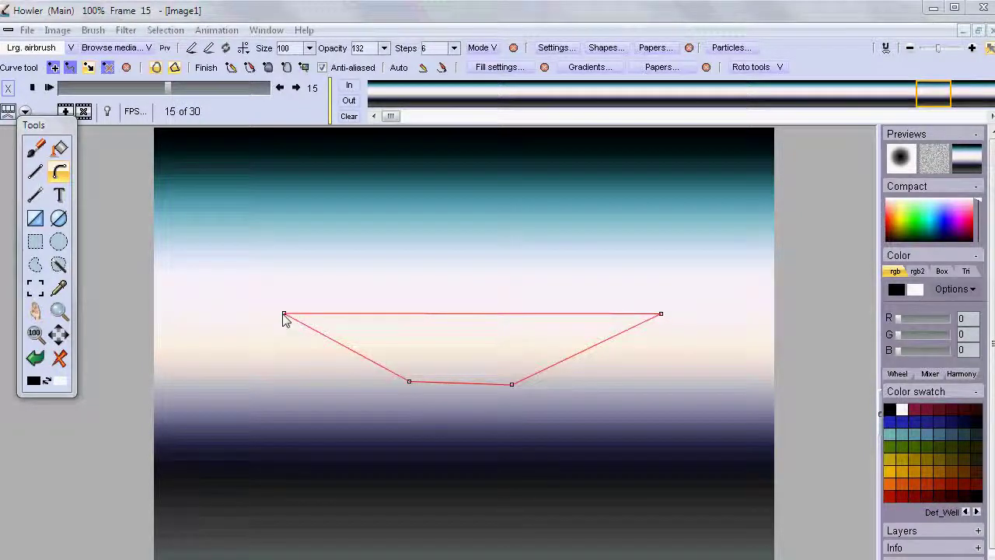
left_click_drag(284, 313, 478, 251)
left_click_drag(661, 313, 712, 223)
left_click_drag(479, 251, 545, 212)
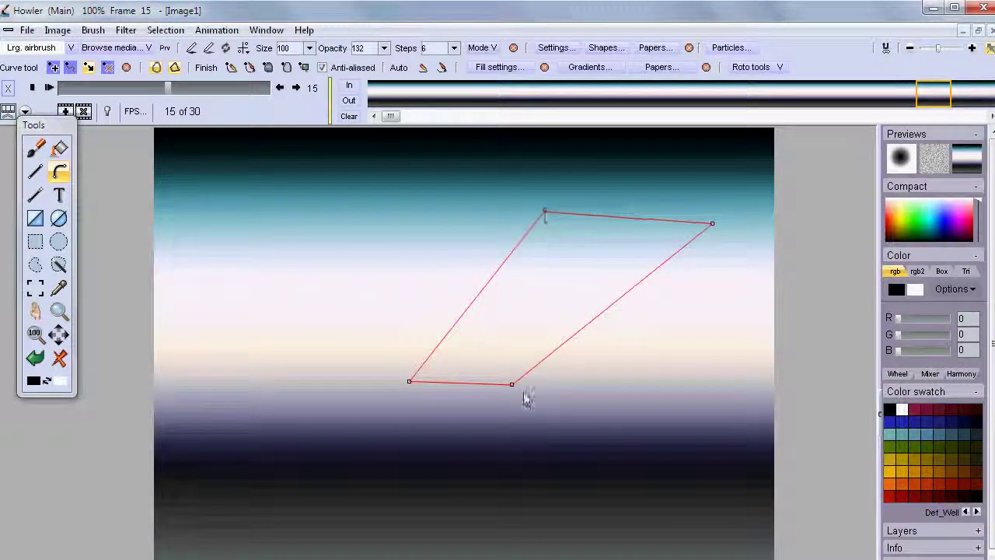
left_click_drag(511, 384, 644, 346)
left_click_drag(409, 382, 510, 342)
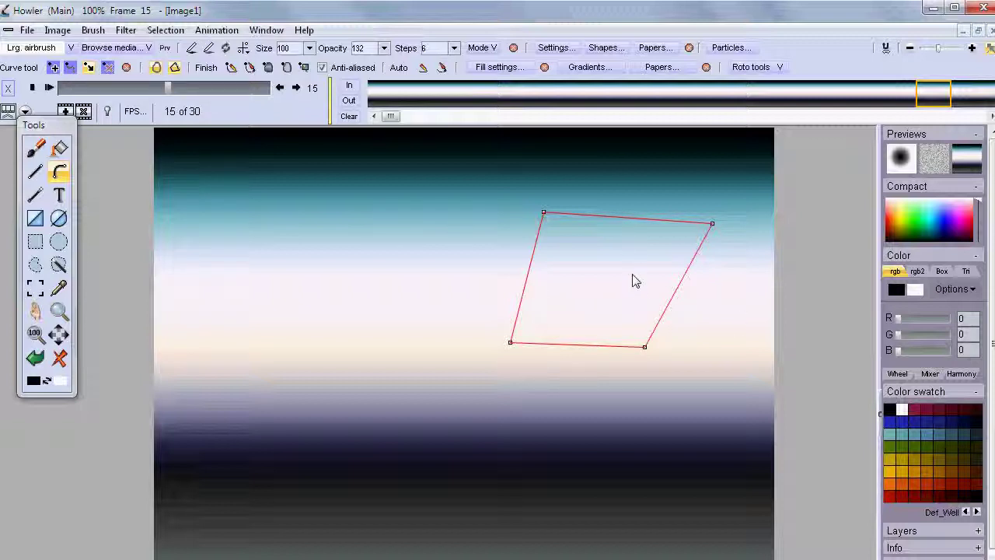
Refine the quadrilateral's corners into a slanted parallelogram and create a roto keyframe for it at frame 15
left_click_drag(544, 213, 577, 218)
left_click_drag(712, 224, 706, 223)
left_click_drag(645, 347, 633, 350)
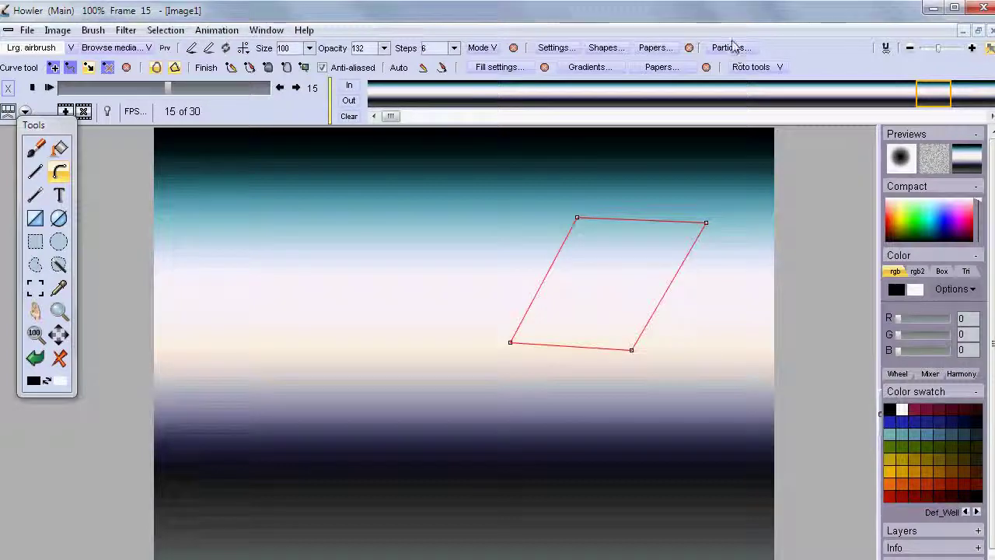
left_click(754, 67)
left_click(826, 81)
At frame 24, reshape the curve into a small parallelogram in the image's lower-left area and create a roto keyframe
left_click_drag(168, 87, 236, 96)
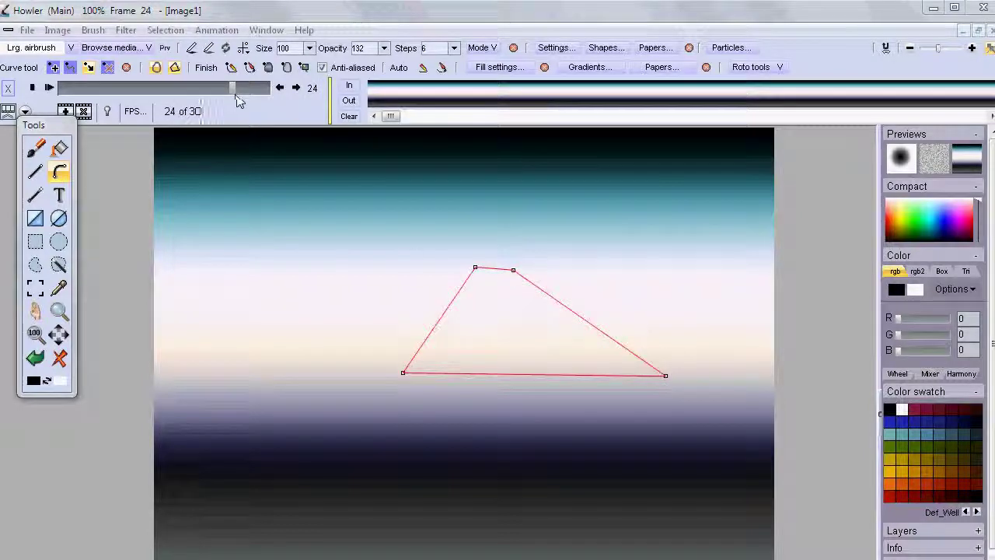
left_click_drag(402, 373, 266, 512)
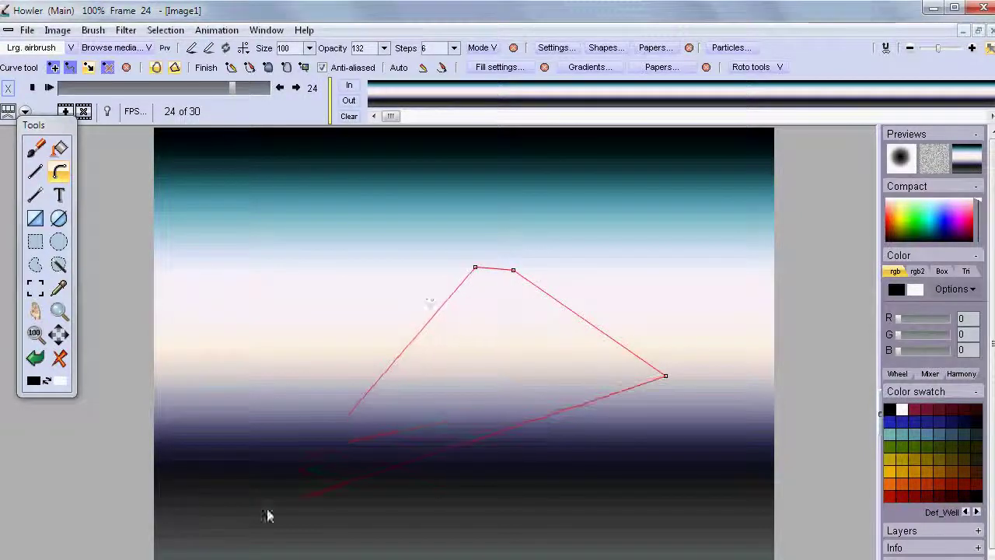
left_click_drag(475, 268, 301, 407)
left_click_drag(513, 270, 432, 403)
left_click_drag(665, 376, 401, 510)
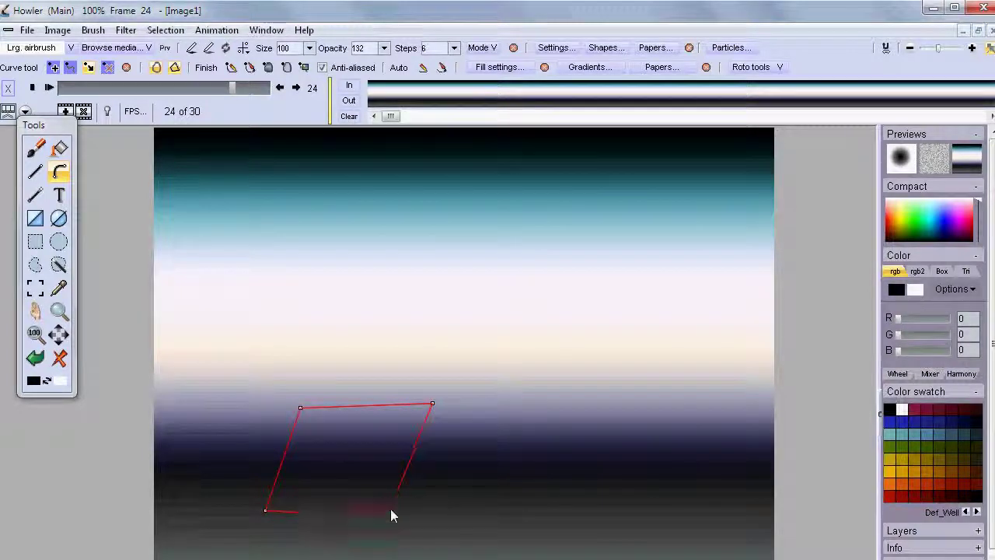
left_click(751, 66)
left_click(816, 78)
Scrub towards the end of the animation, return to frame 0, and look over the available roto options
left_click_drag(238, 92, 263, 93)
left_click(385, 93)
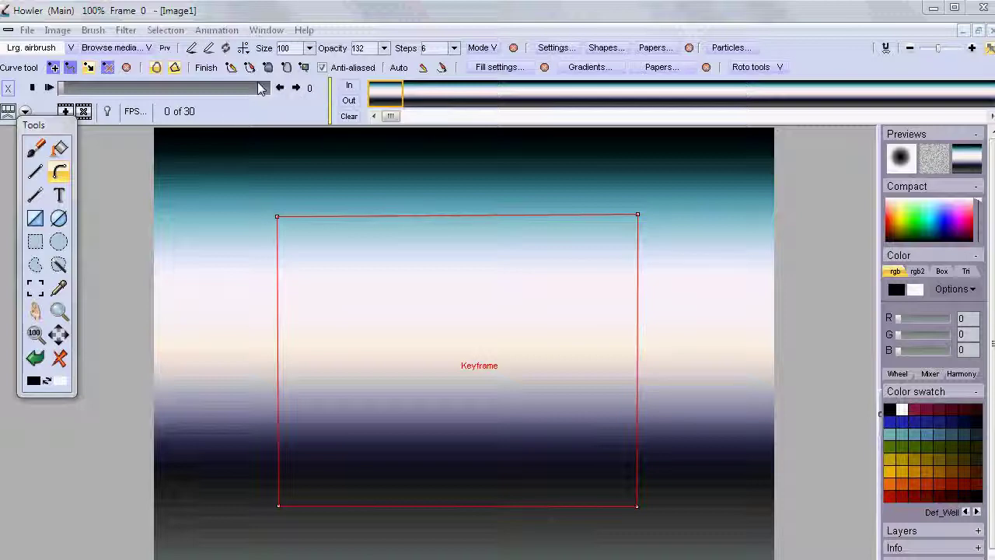
left_click(455, 273)
left_click(275, 221)
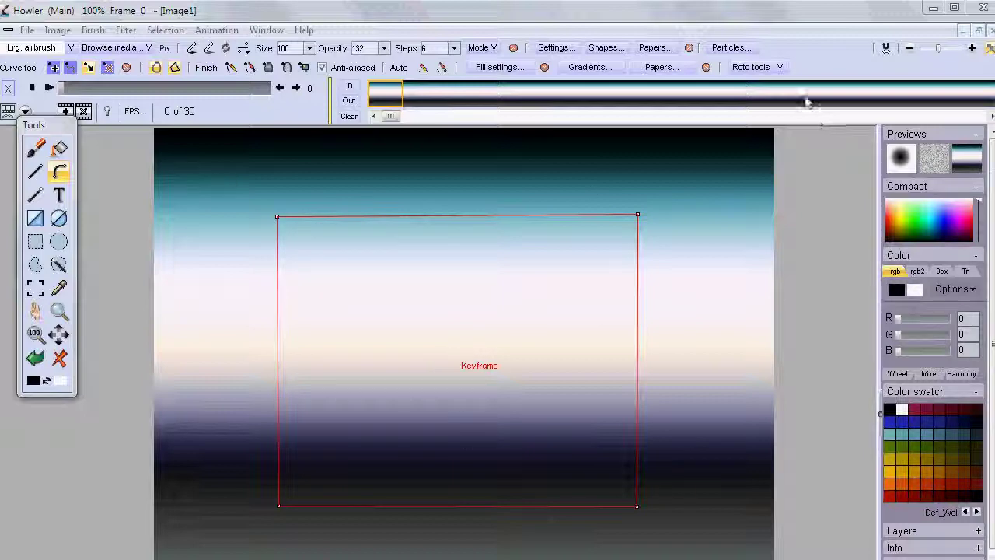
left_click(756, 67)
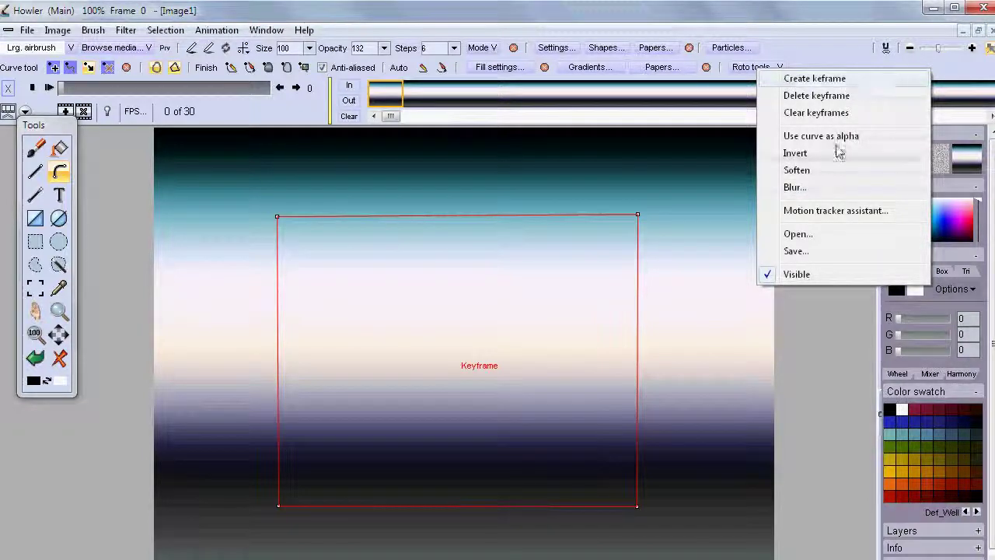
left_click(811, 14)
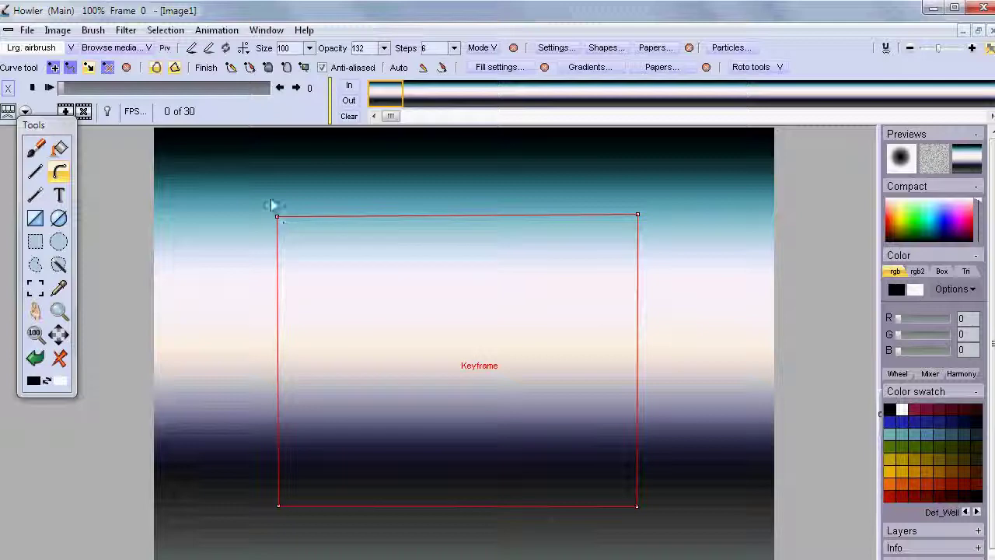
Stroke the square curve at frame 0 with the large airbrush and undo the stroke
left_click(230, 68)
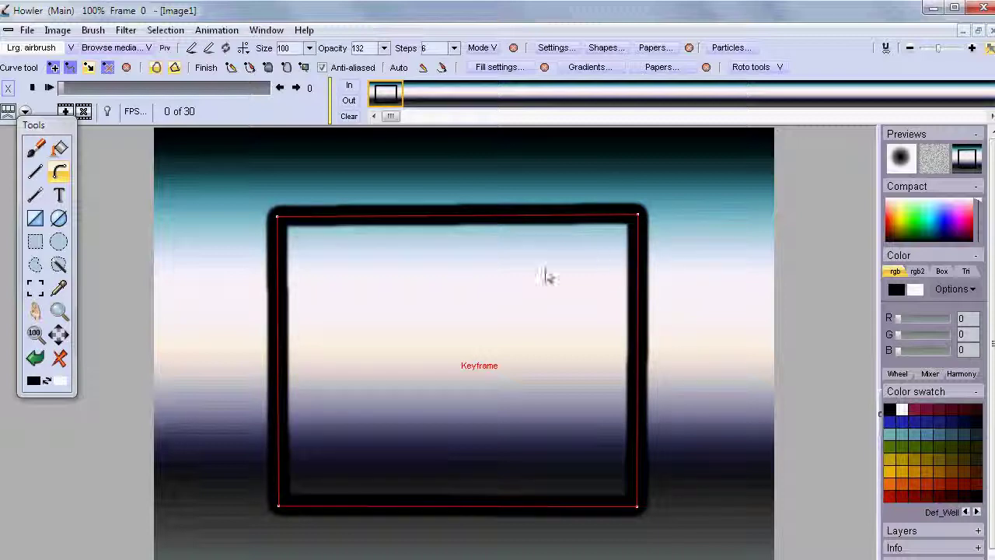
key("ctrl+z")
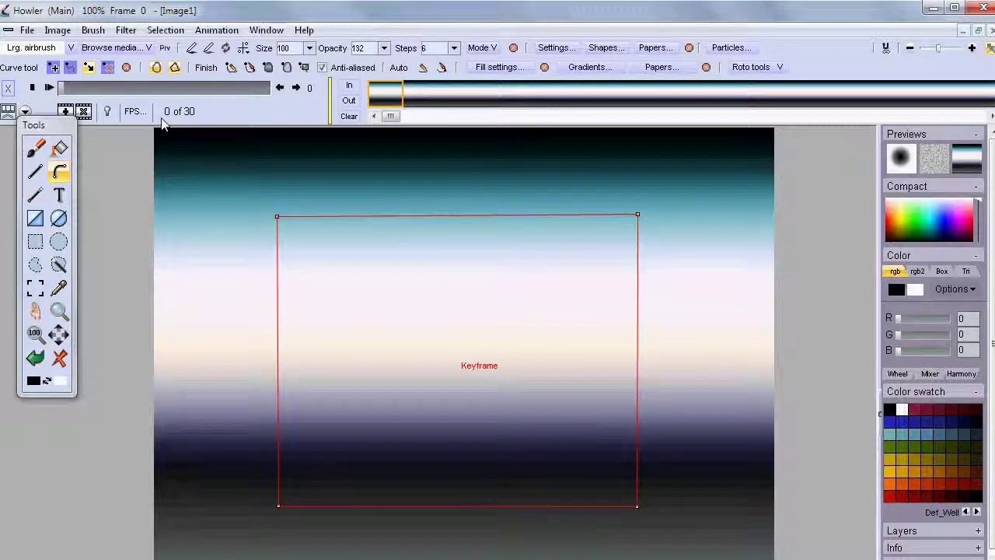
Load the HotDog brush from the media browser and reactivate the curve tool
left_click_drag(50, 125, 75, 139)
left_click(114, 48)
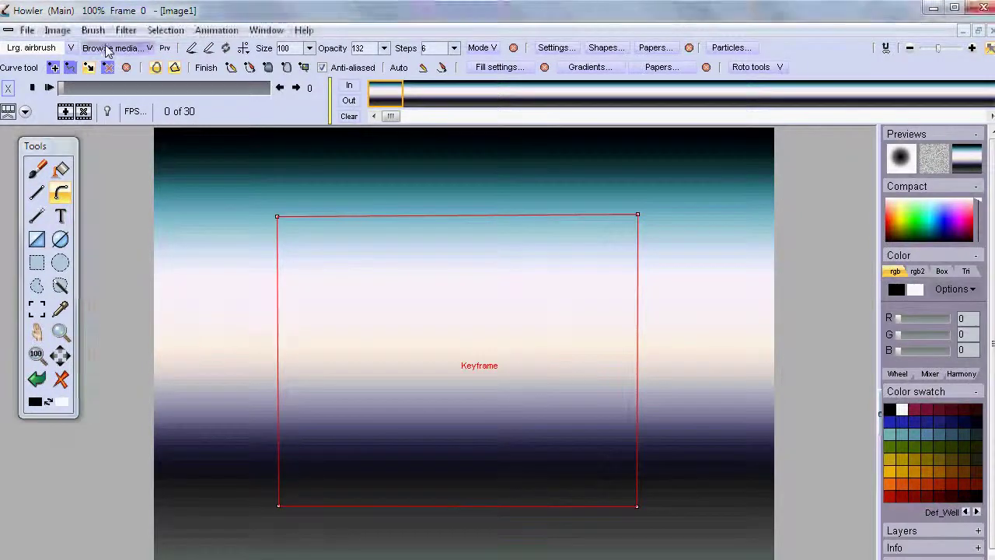
left_click(302, 177)
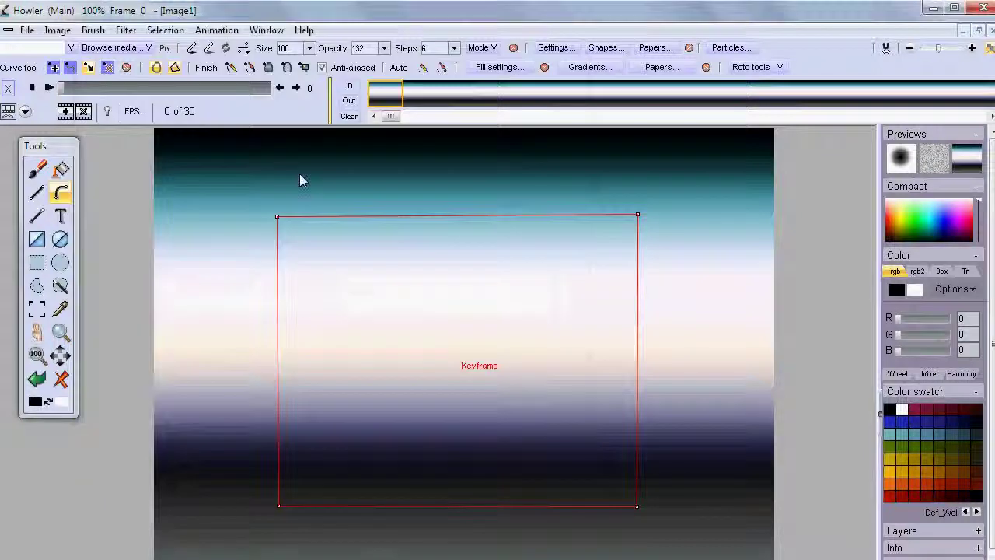
left_click(61, 192)
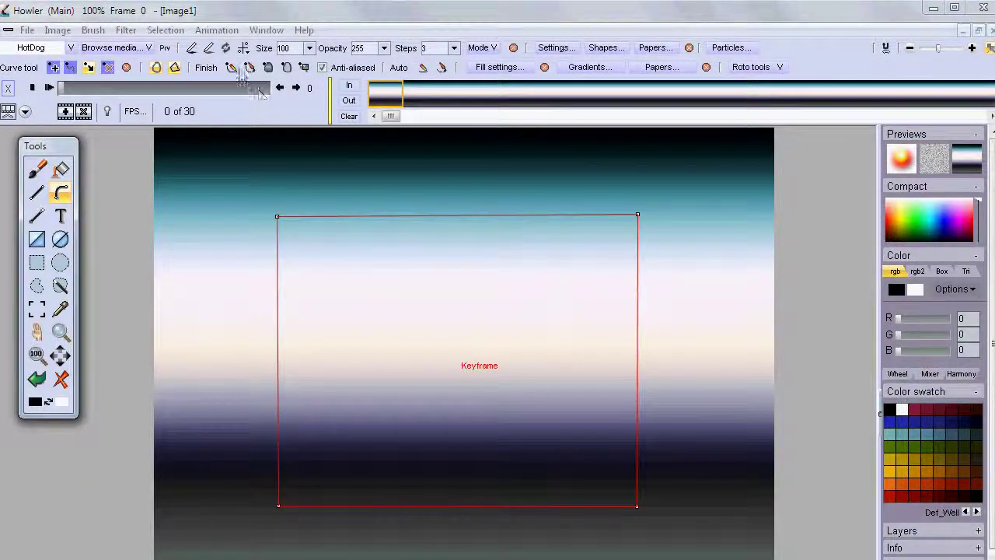
Try the HotDog brush as a stroke along the square curve at frame 0 and undo it
left_click(231, 68)
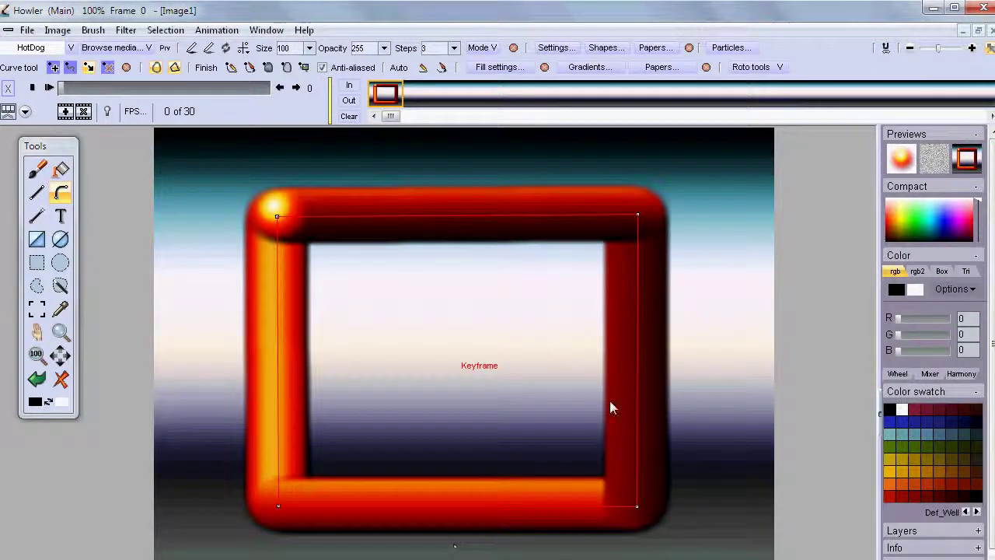
left_click_drag(433, 100, 386, 94)
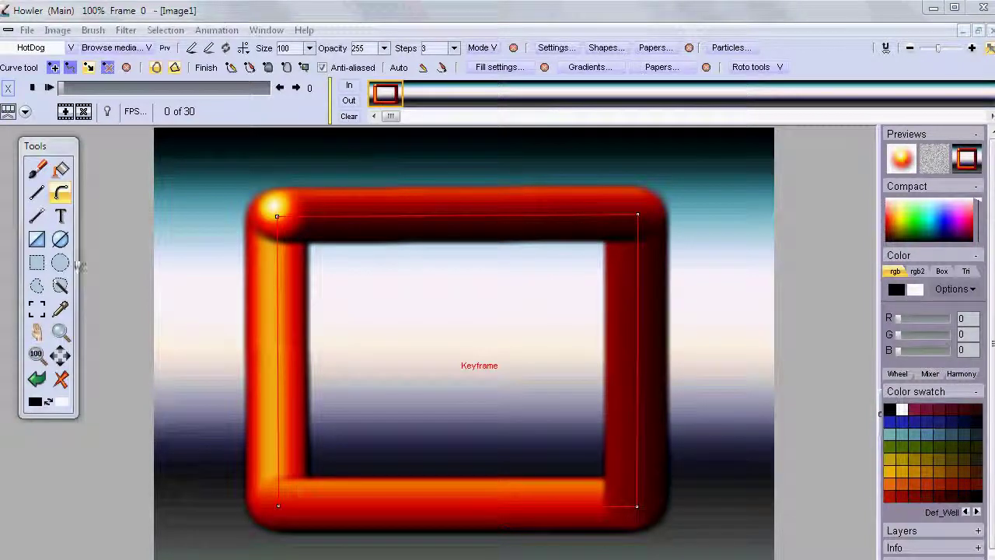
key("ctrl+z")
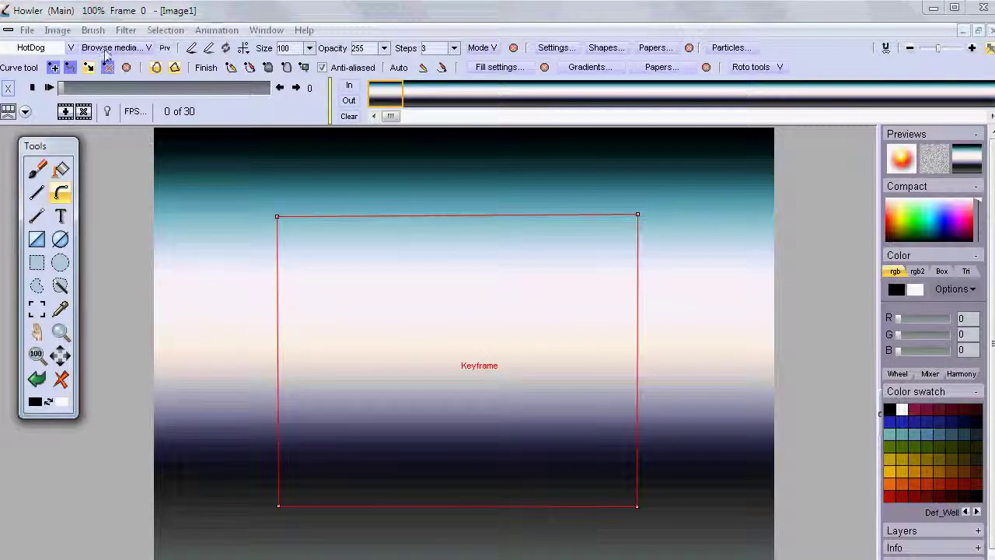
Open the brush store/manage window and place it clear of the canvas near the lower-left corner
left_click(93, 30)
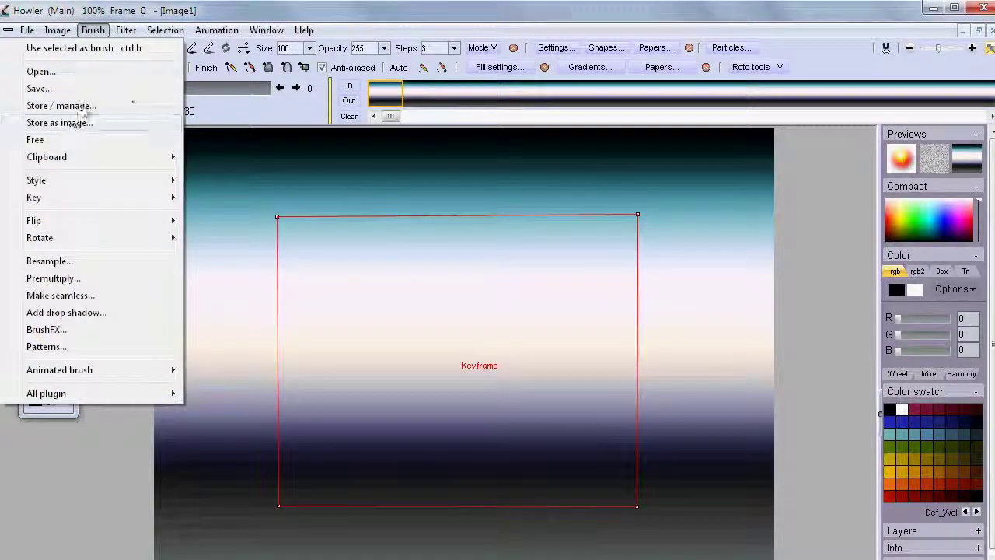
left_click(69, 106)
mouse_move(108, 124)
left_mouse_down()
mouse_move(141, 215)
mouse_move(107, 243)
mouse_move(56, 340)
left_mouse_up()
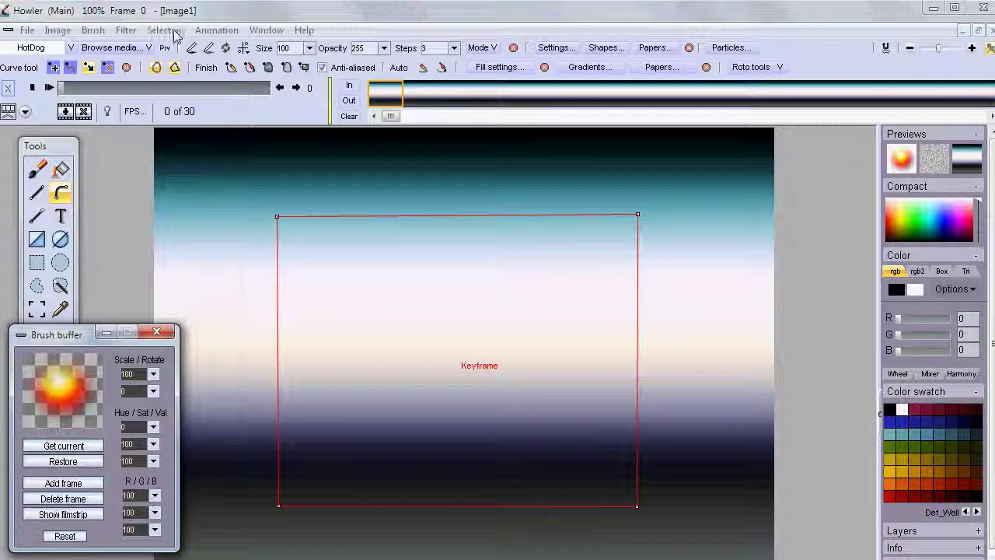
Apply the animated Stroke path filter to stroke the HotDog brush along the keyframed curve on all frames
left_click(125, 30)
mouse_move(69, 278)
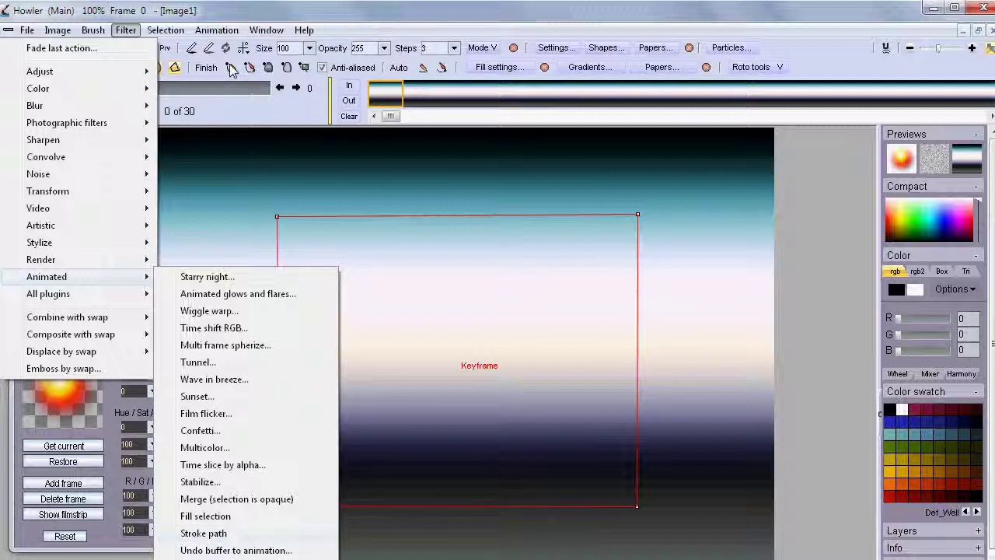
left_click(203, 533)
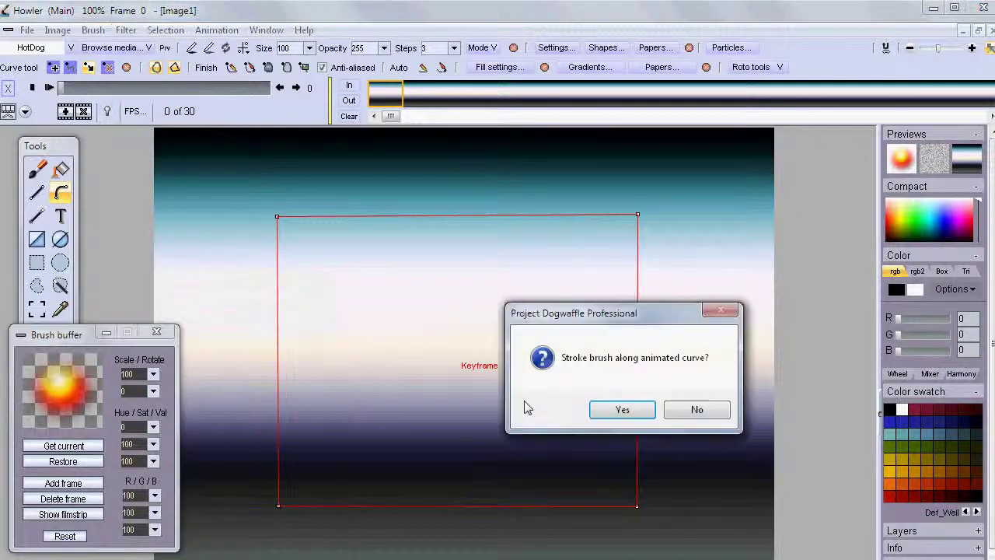
mouse_move(615, 311)
left_mouse_down()
mouse_move(604, 137)
mouse_move(589, 187)
left_mouse_up()
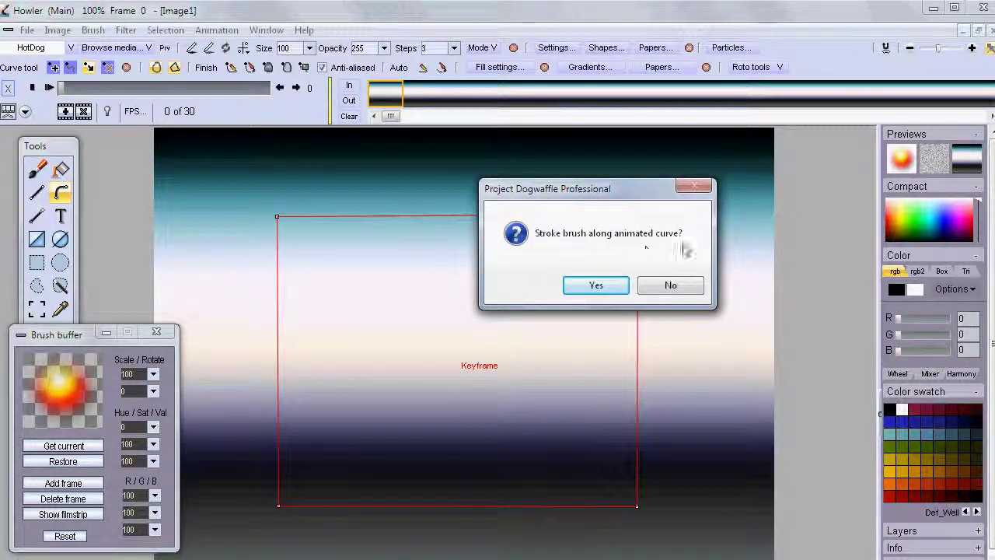
left_click(595, 285)
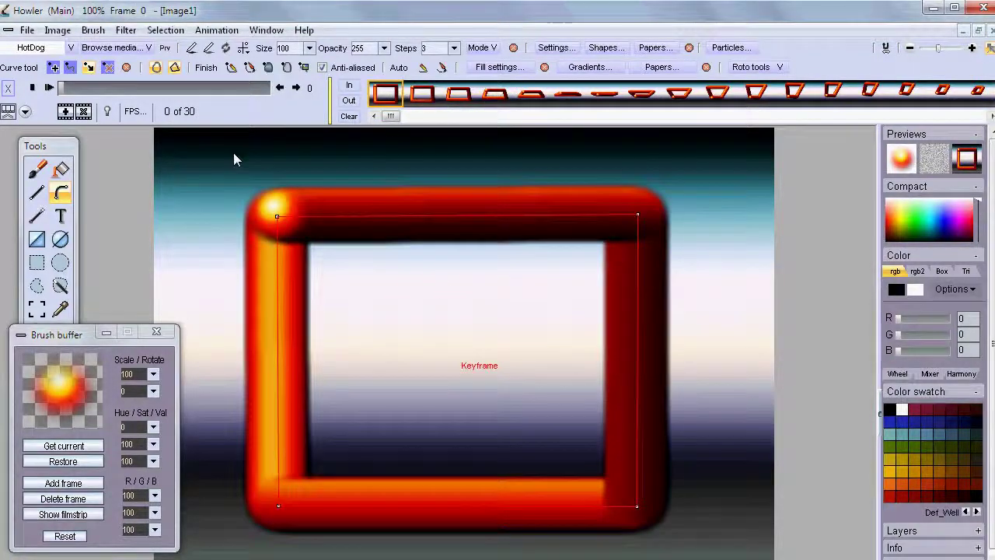
Play the animation to review the brush stroke following the morphing curve
mouse_move(67, 92)
left_mouse_down()
mouse_move(304, 91)
mouse_move(67, 91)
left_mouse_up()
left_click(49, 88)
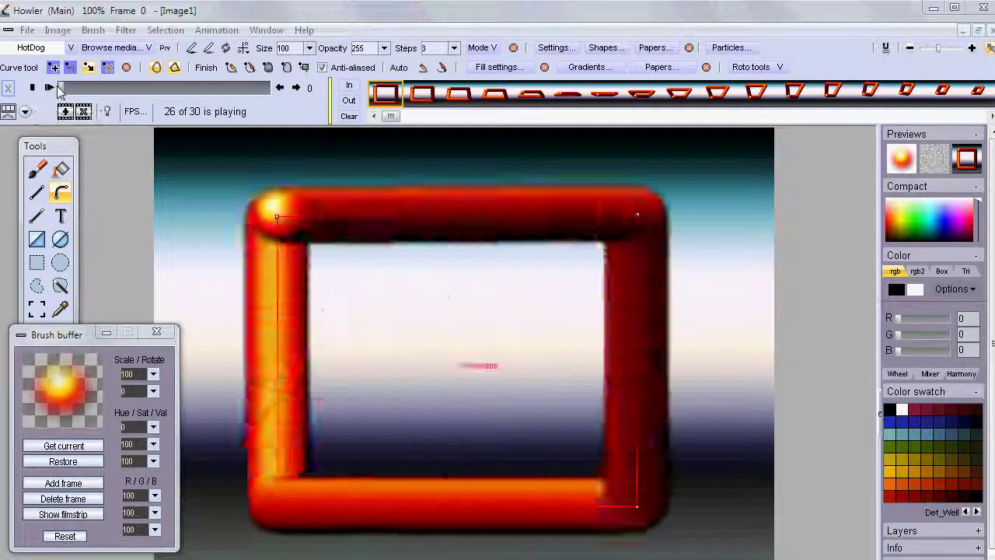
left_click(49, 88)
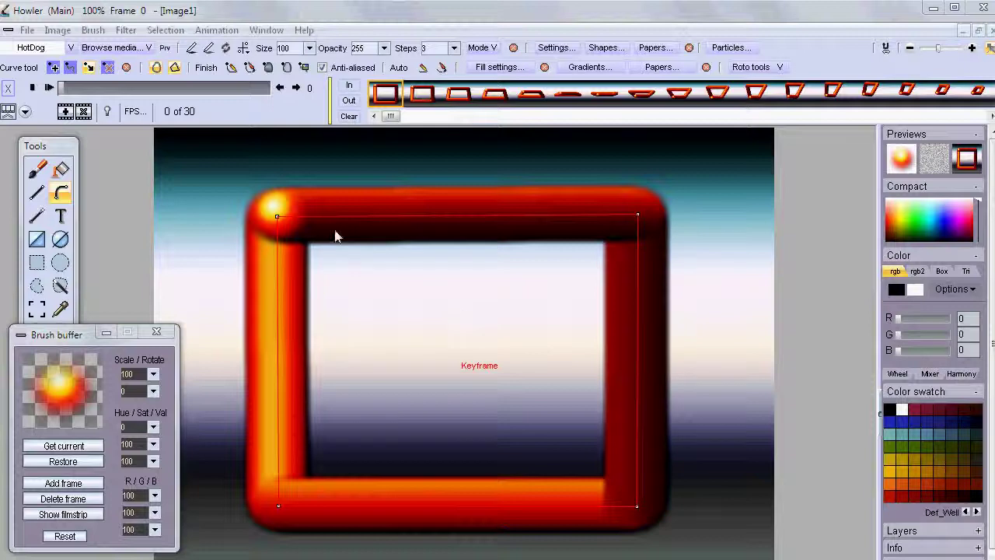
left_click(125, 31)
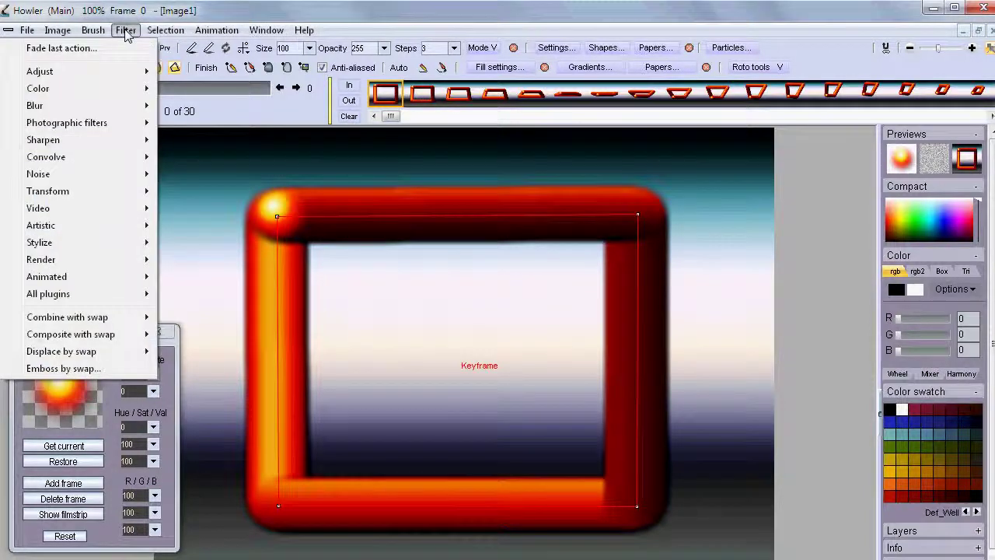
mouse_move(125, 278)
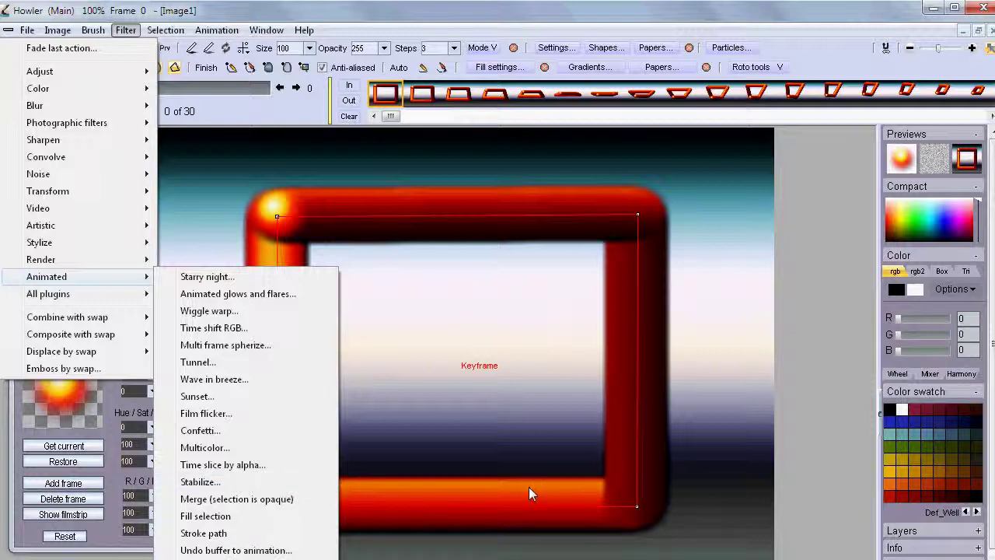
left_click(509, 193)
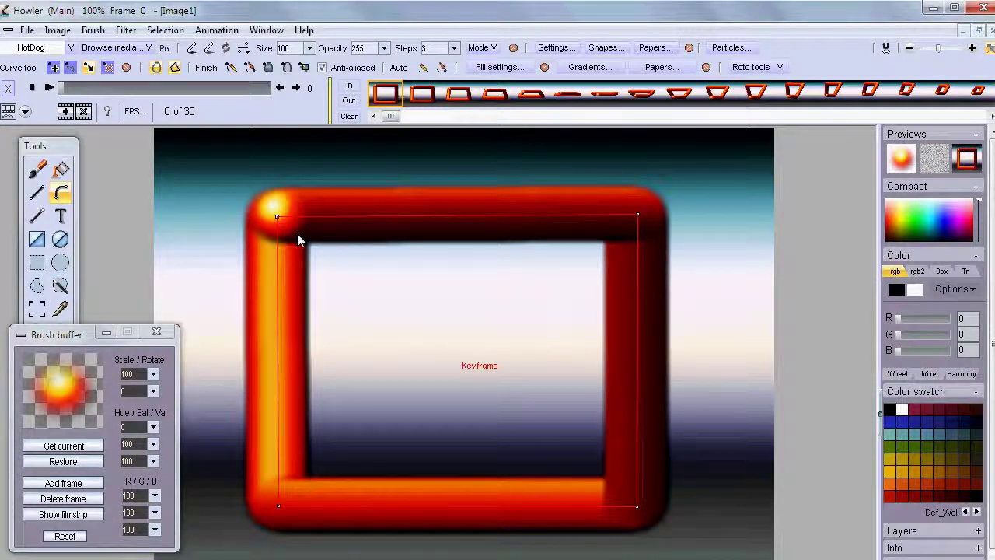
Convert the closed square curve at frame 0 into a selection using the Add option
left_click(288, 68)
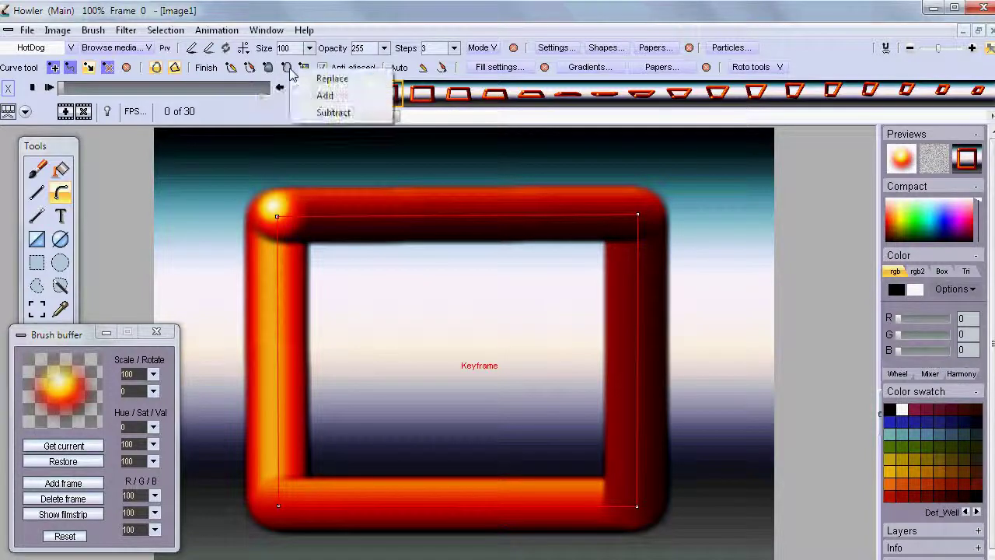
left_click(336, 94)
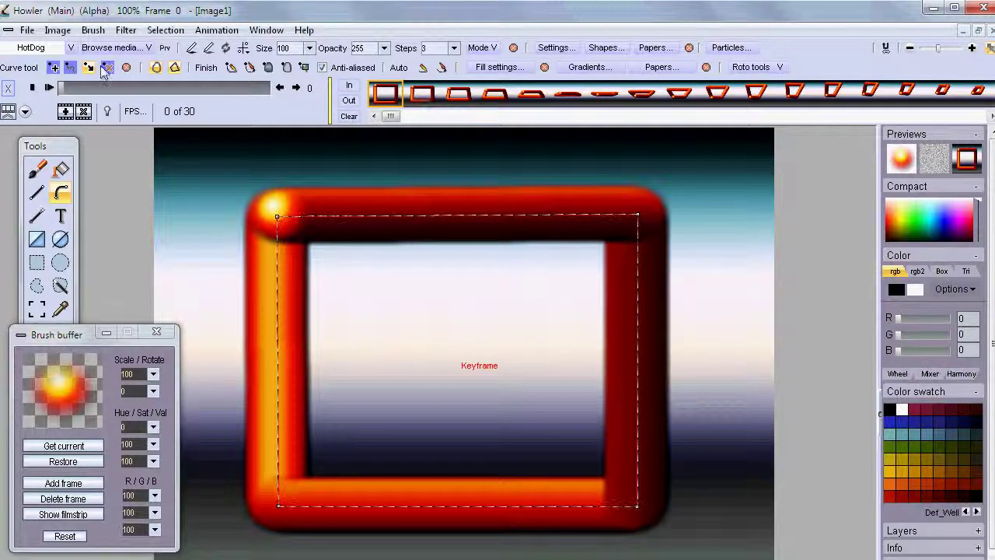
Convert the curve on frame 1 into a selection that replaces the frame 0 selection, and return to frame 0
left_click(297, 87)
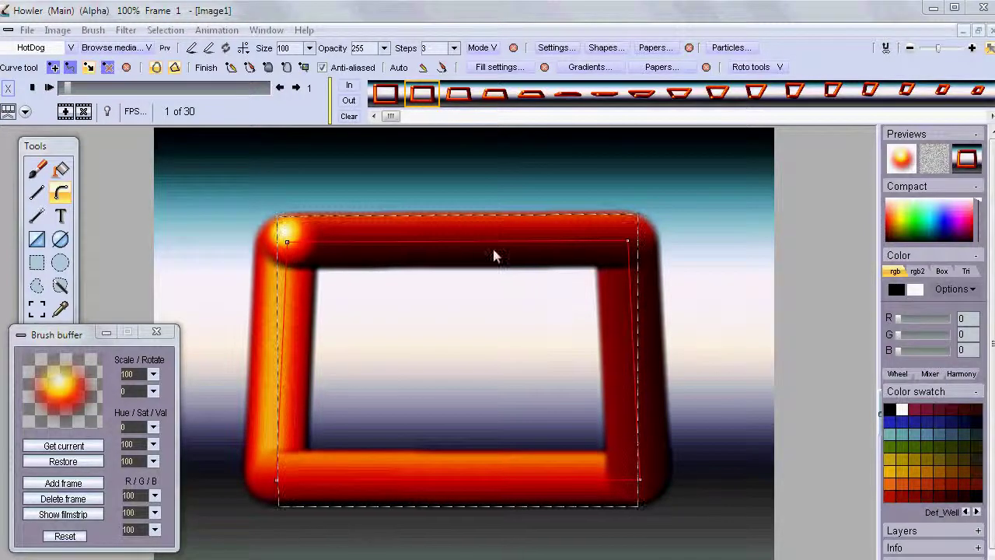
left_click(303, 67)
left_click(330, 76)
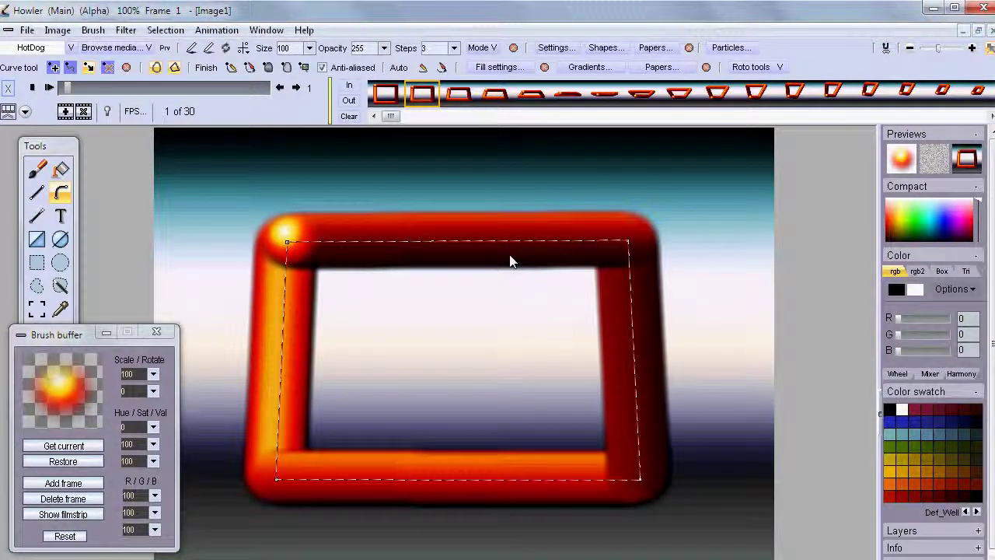
left_click(66, 88)
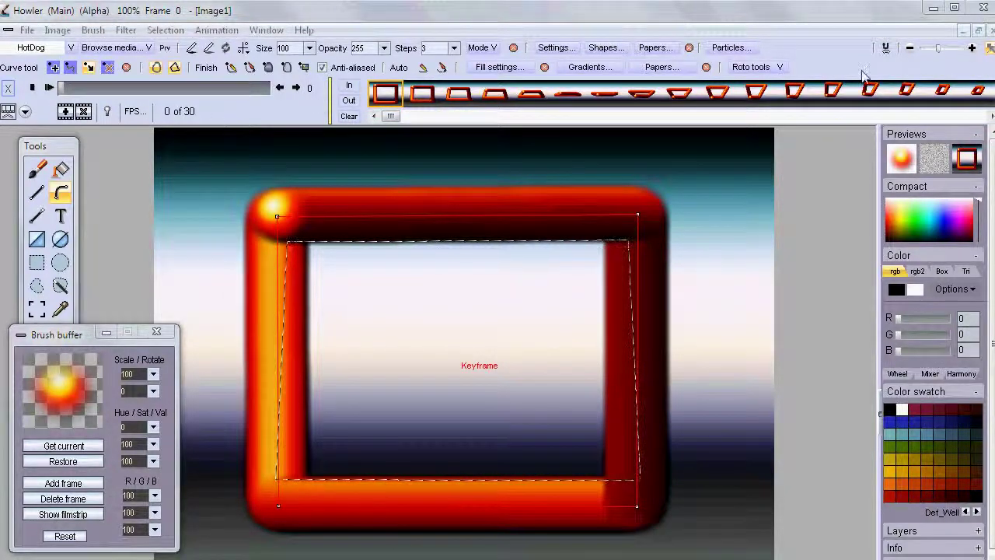
Enable the roto option Use curve as alpha so the keyframed curve drives the selection
left_click(766, 68)
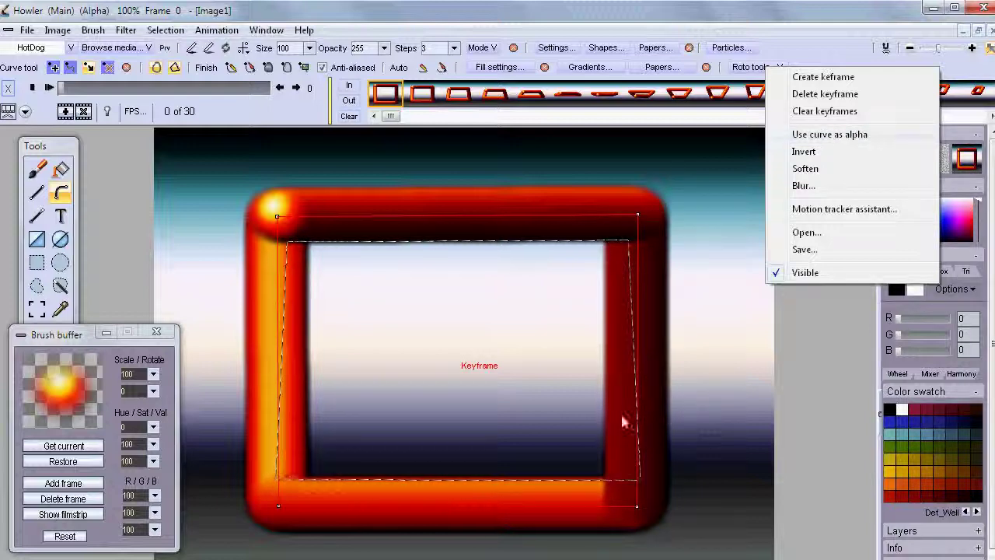
left_click(846, 136)
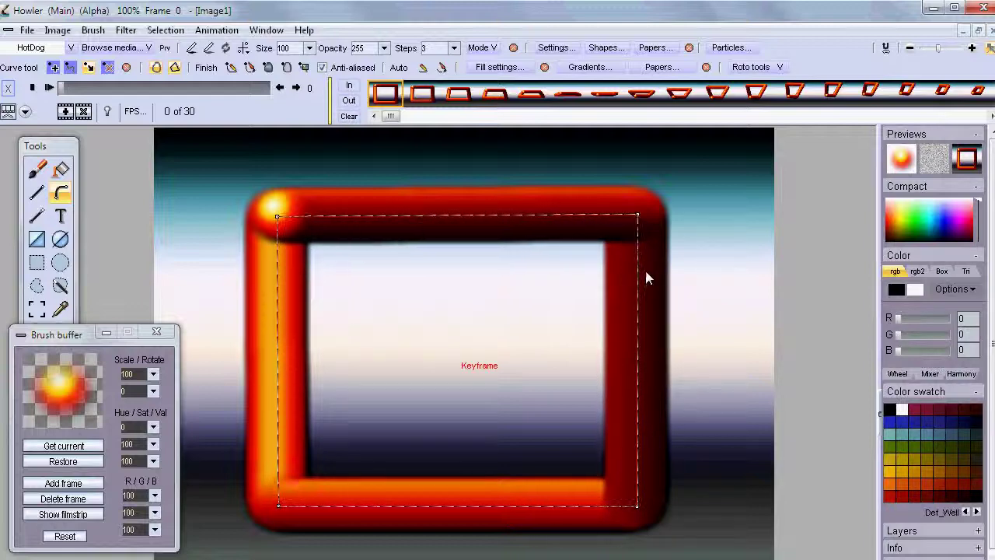
left_click(755, 67)
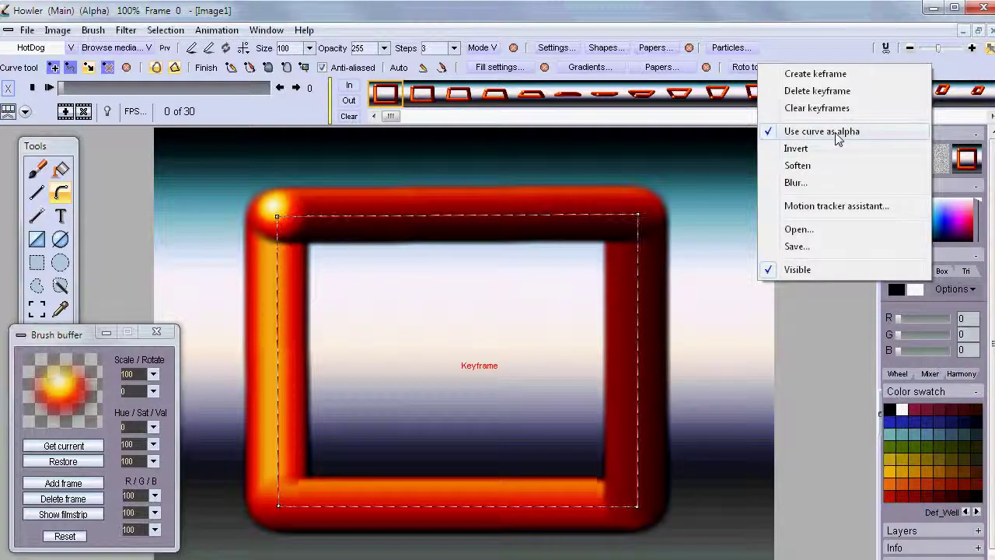
Scrub through the frames to check how the selection follows the curve, and return to frame 0
left_click(395, 95)
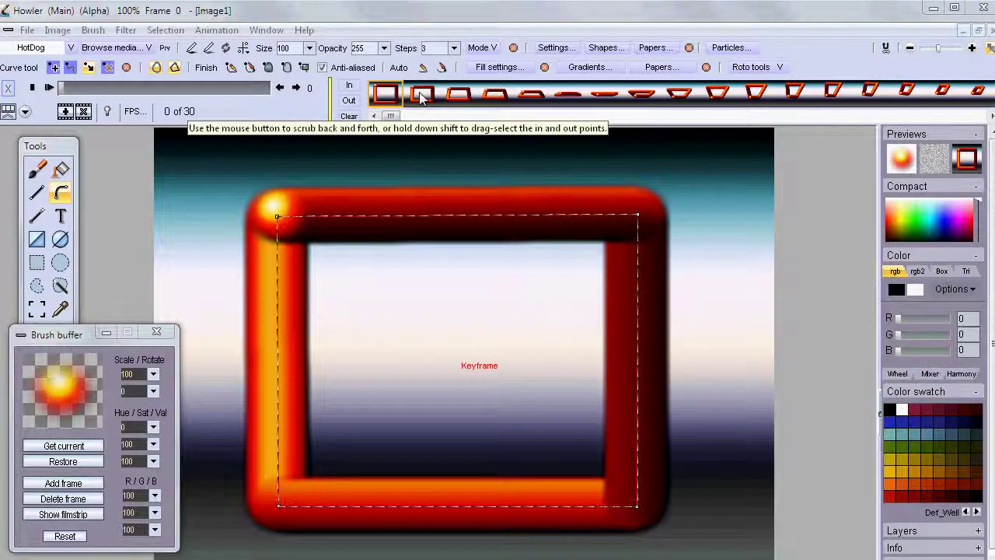
left_click(422, 95)
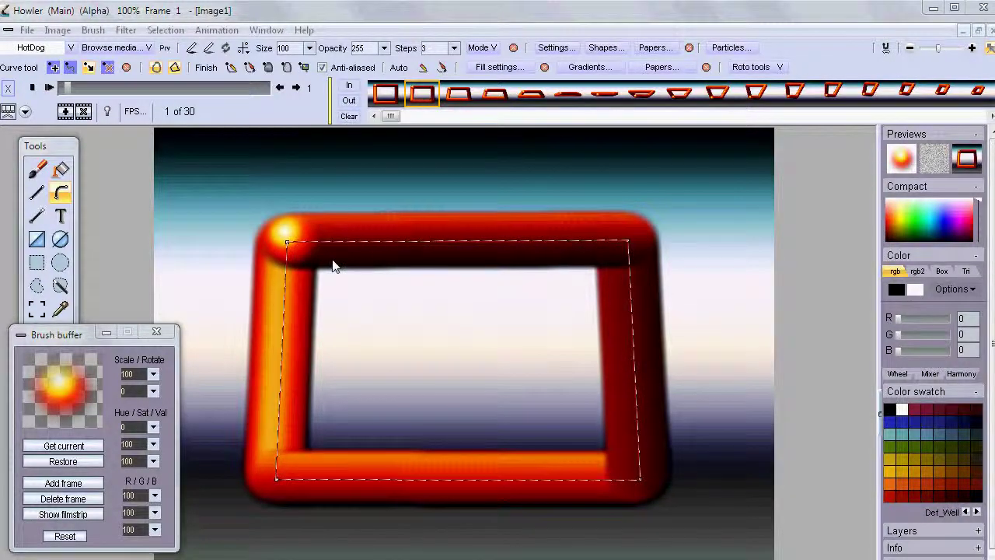
key("Right")
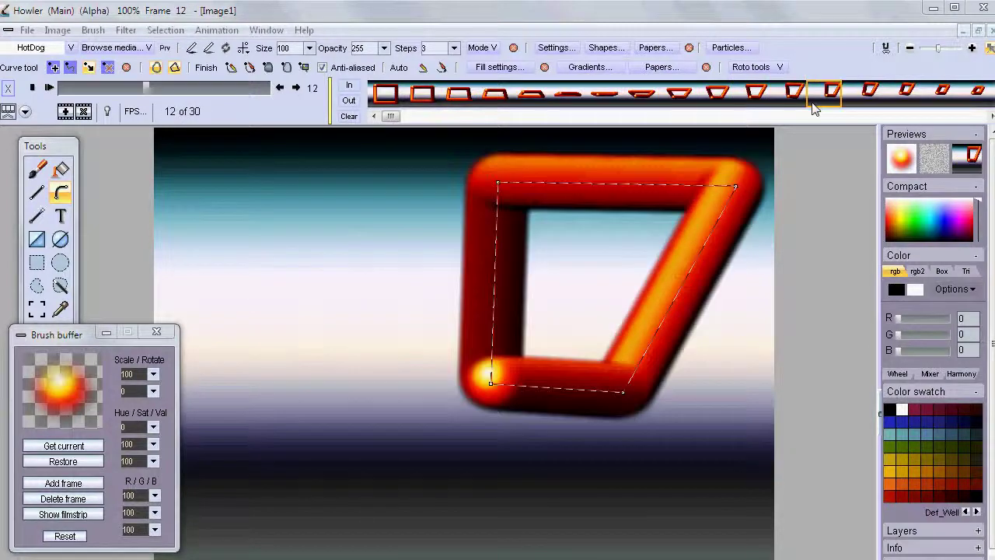
left_click(385, 94)
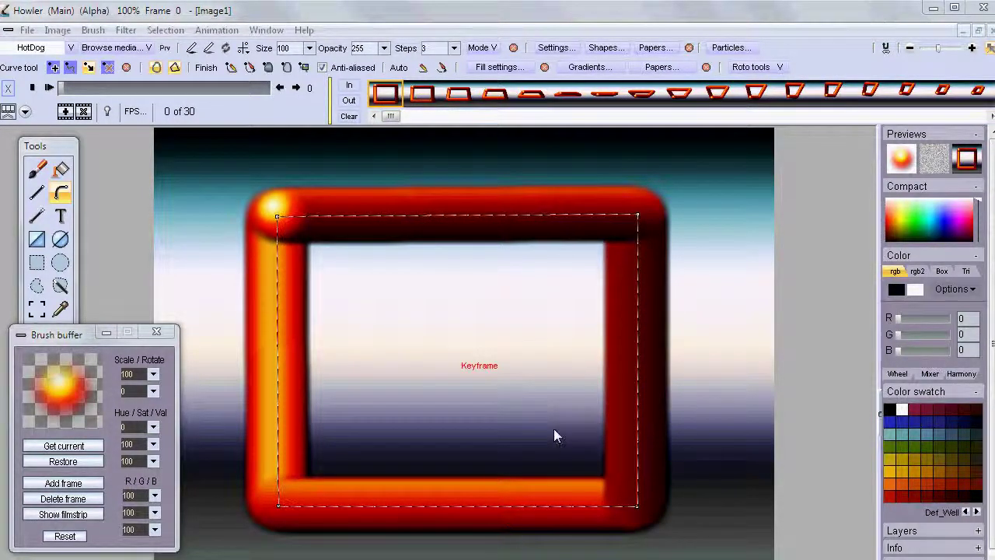
left_click_drag(63, 87, 21, 99)
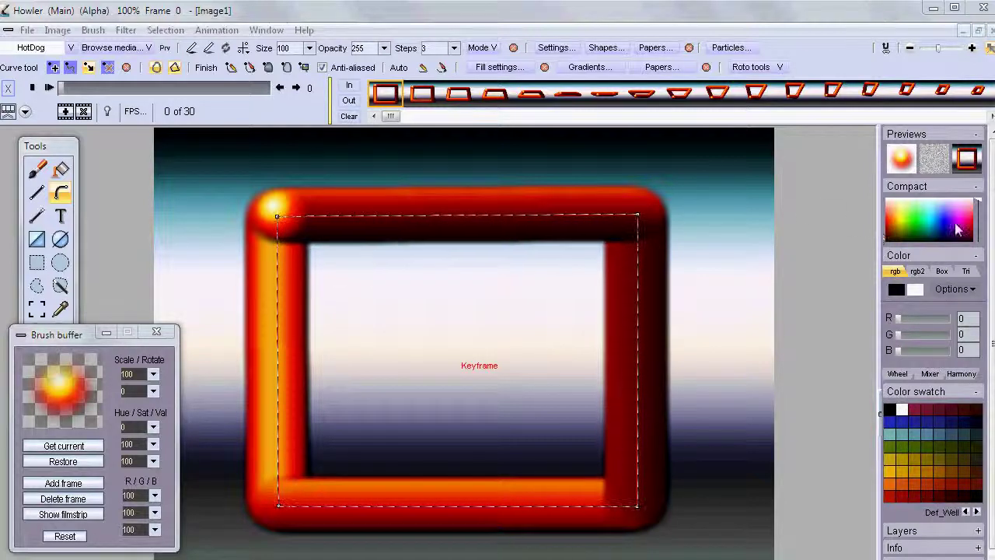
Sample an orange from the stroked frame's inner edge as the primary colour, and return to the Curve tool
left_click(891, 221)
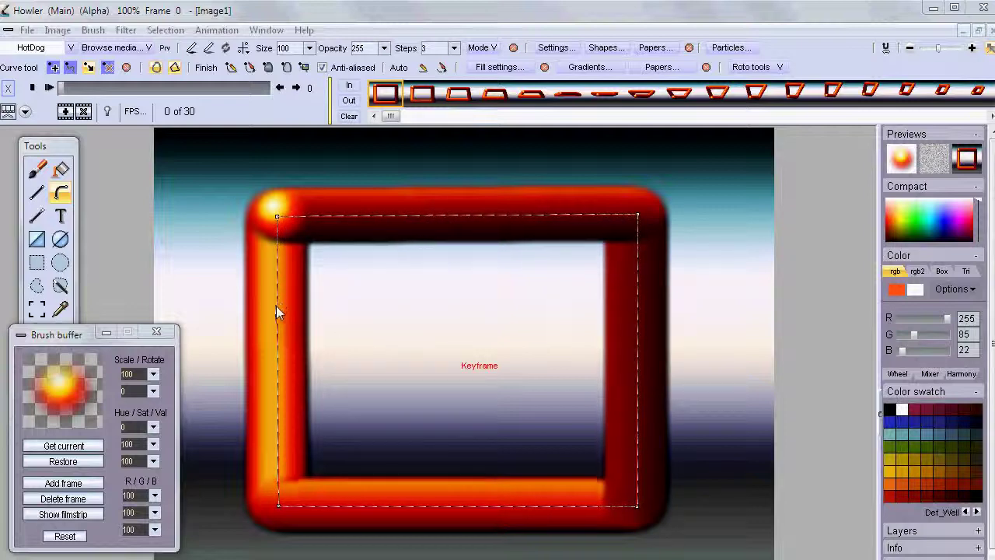
left_click(60, 308)
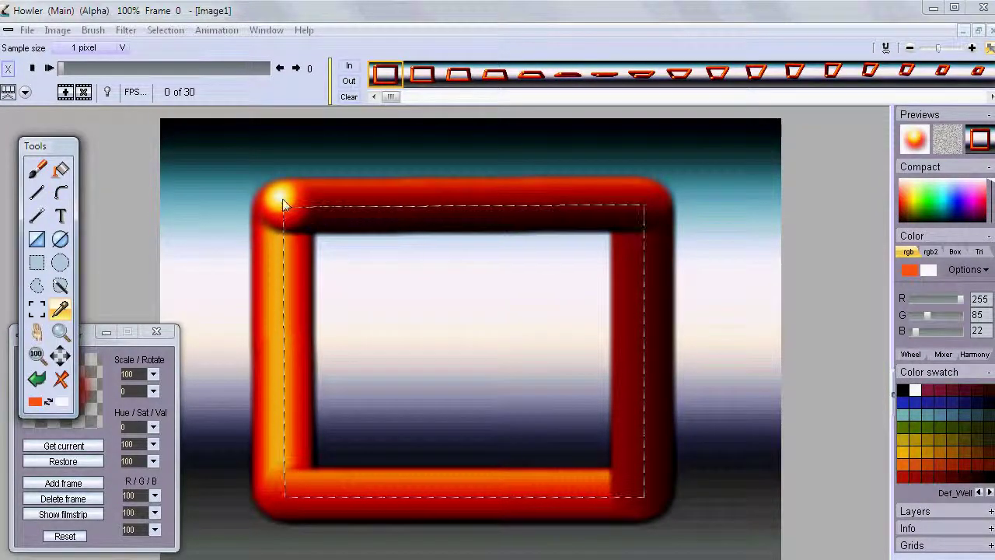
left_click(289, 301)
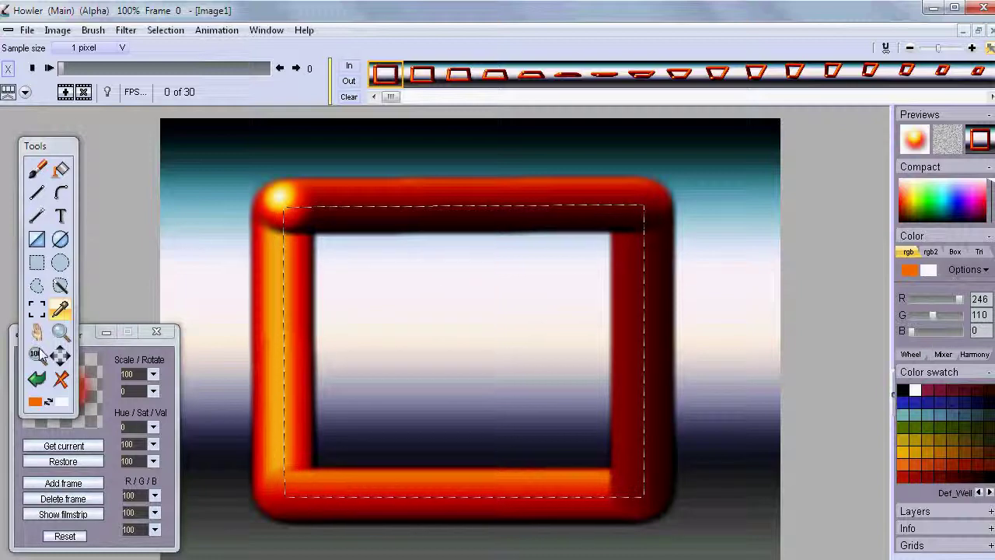
left_click(60, 192)
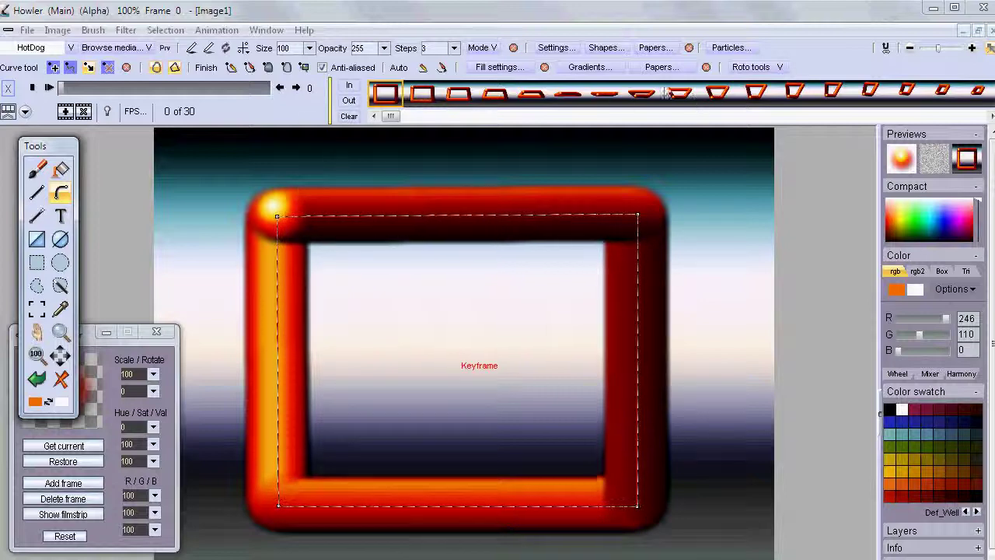
left_click(124, 29)
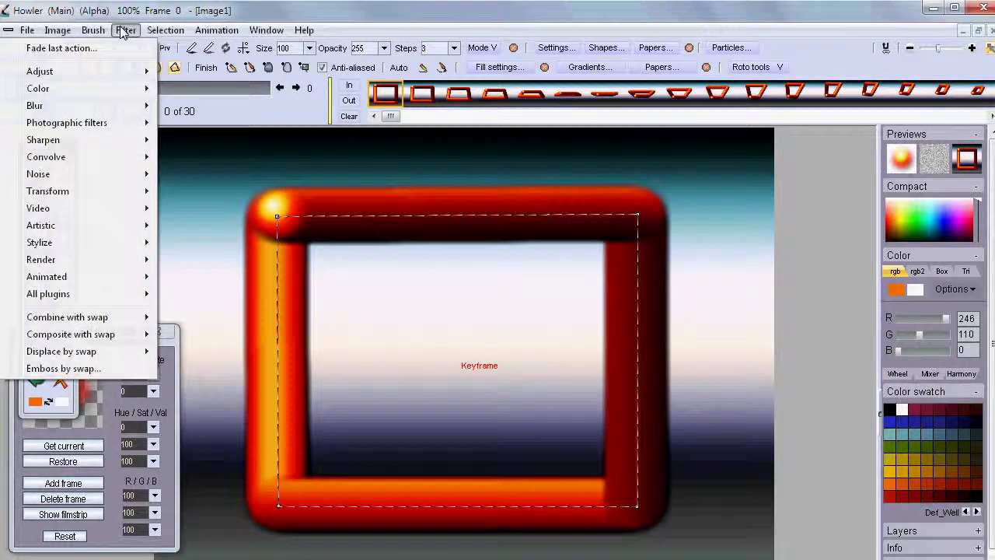
left_click(123, 29)
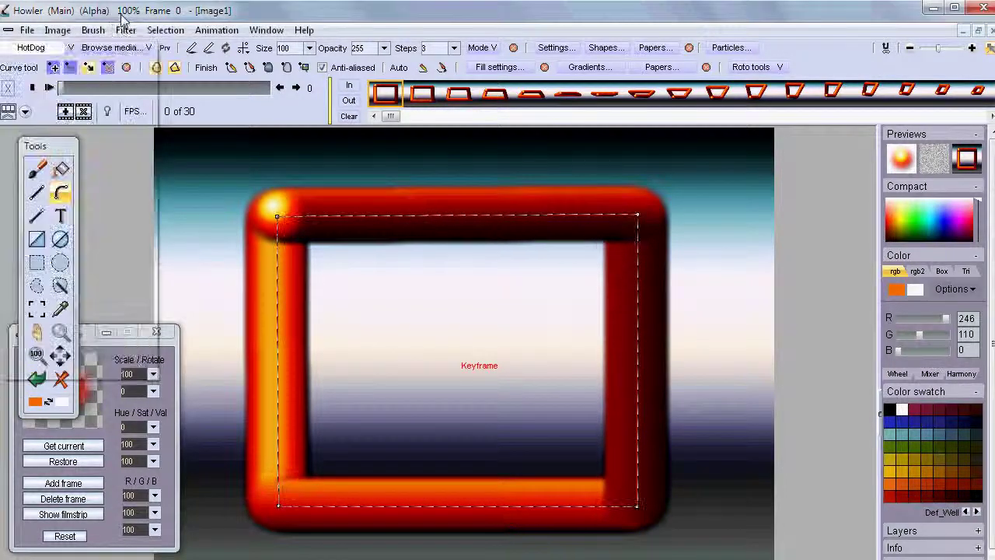
Choose the first paper texture in the second row, enable Bumpines, and slightly raise the paper's Scale
left_click(665, 67)
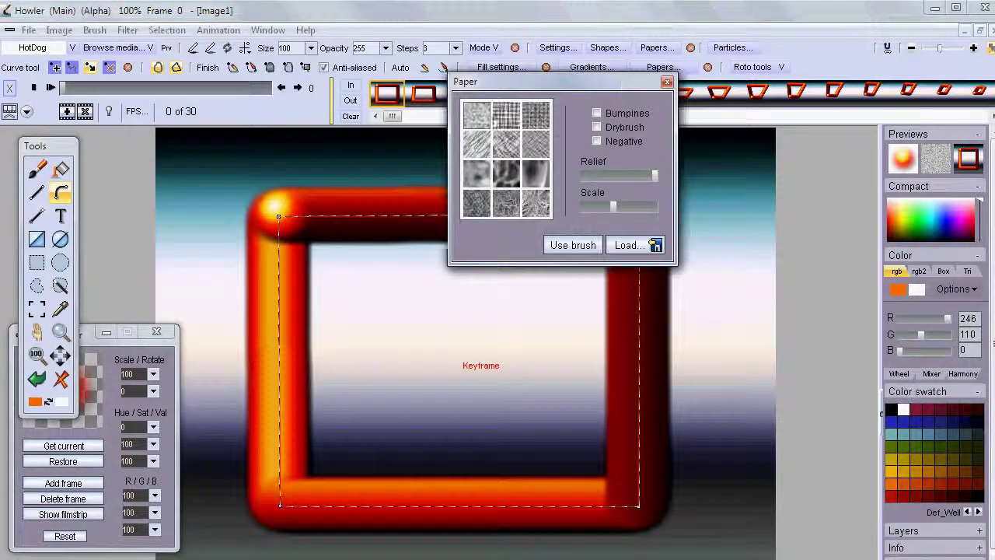
left_click(475, 149)
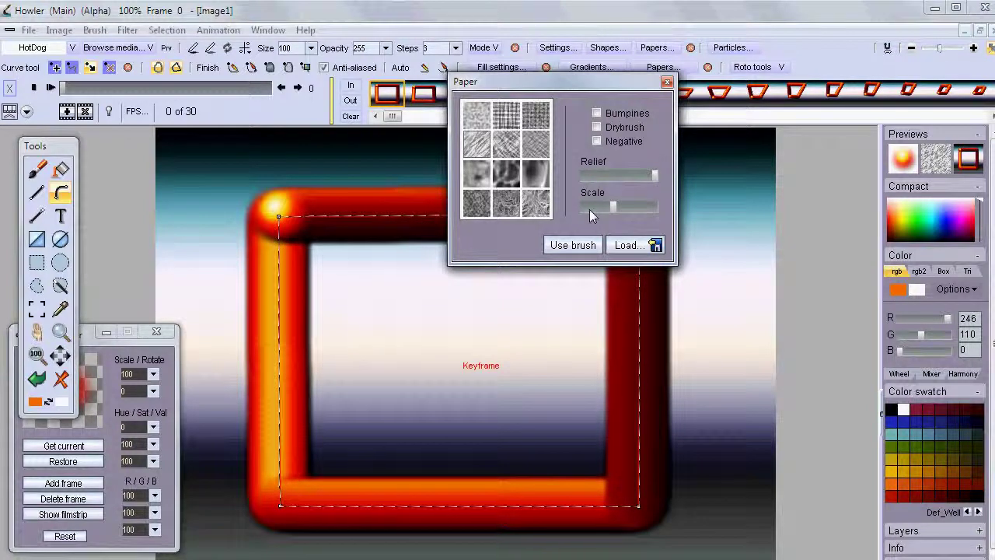
left_click(597, 114)
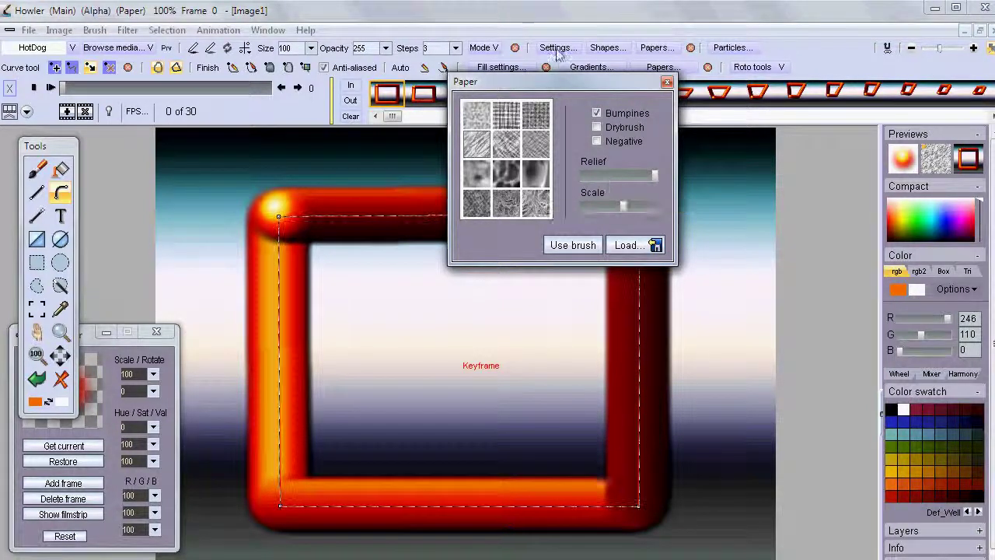
left_click(667, 83)
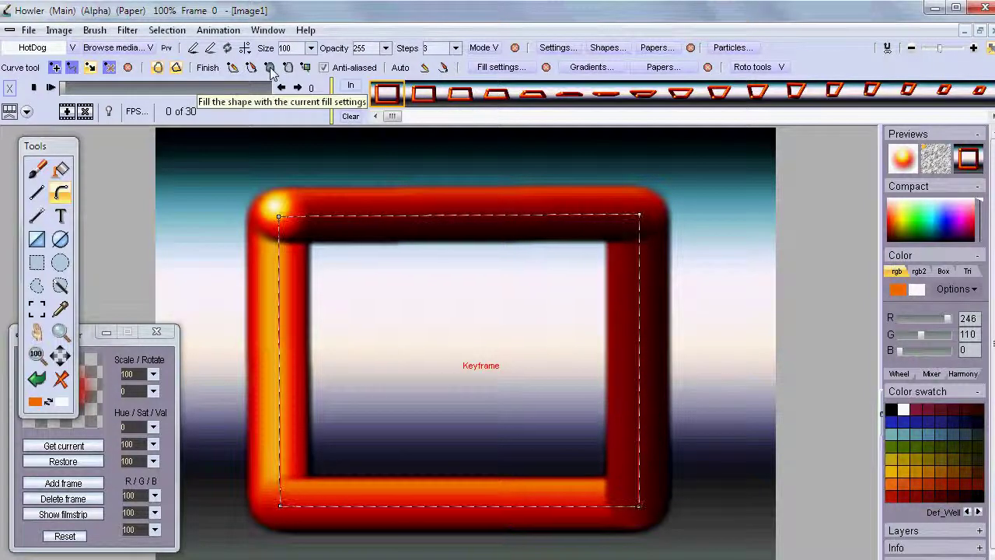
Set the fill type to Plain color, test-filling the curve shape on frame 0 before and after, and undo both fills
left_click(270, 69)
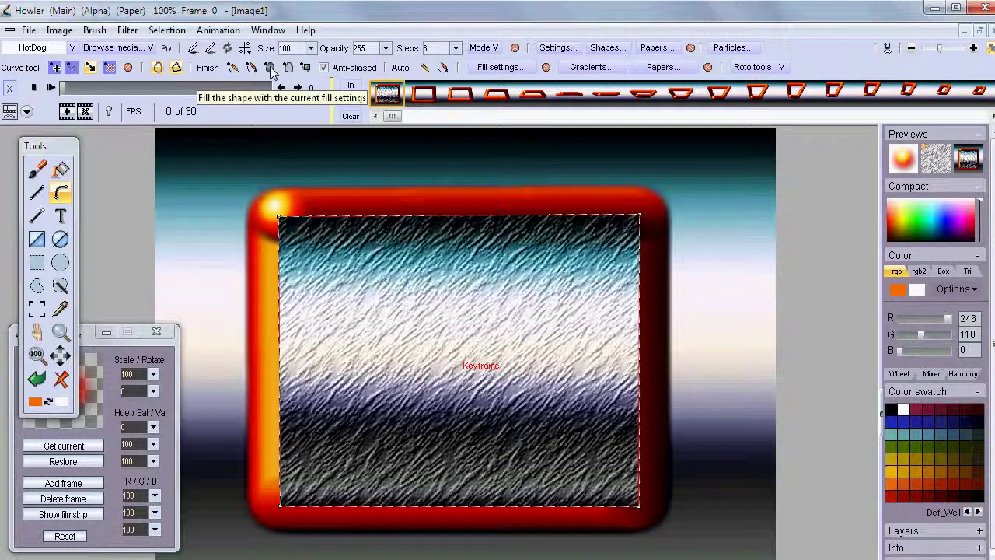
left_click(522, 69)
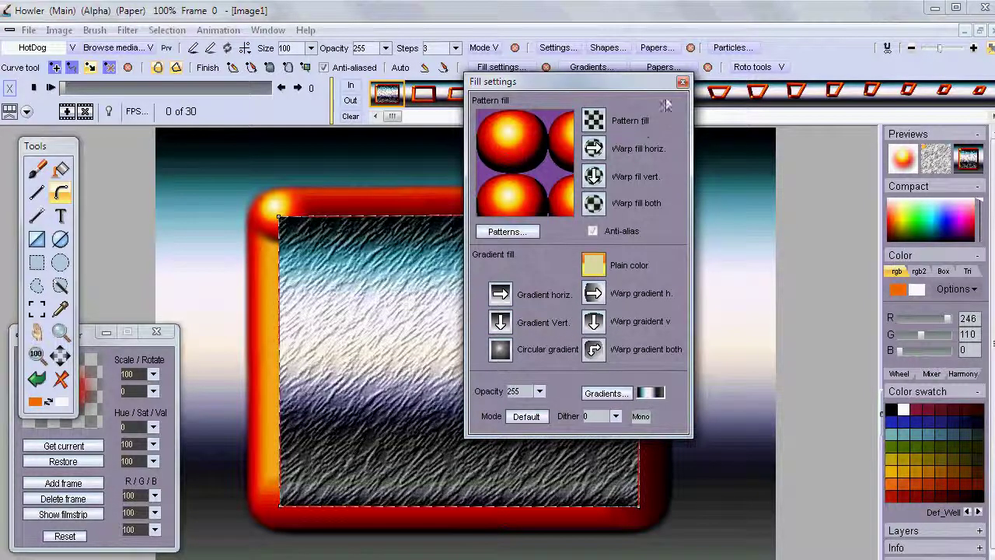
left_click(683, 82)
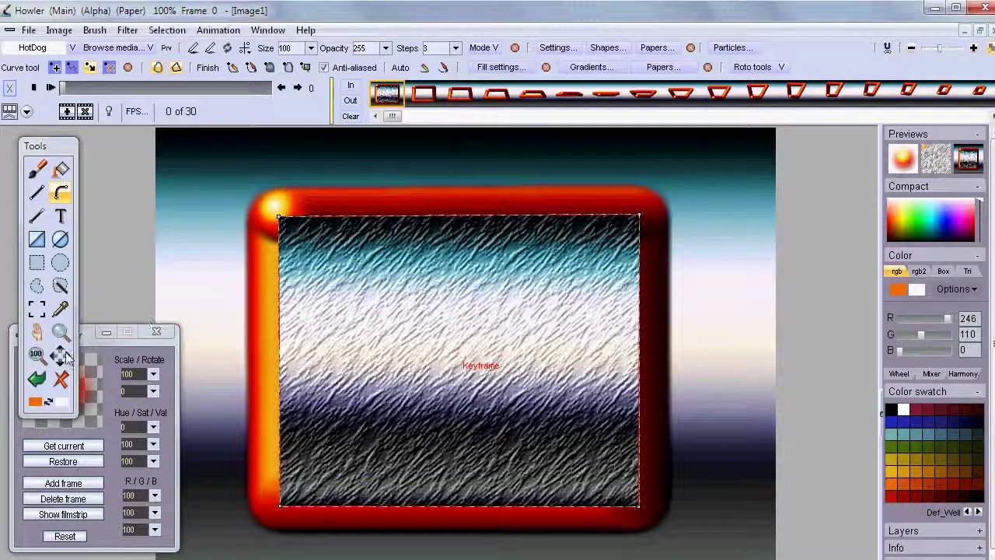
left_click(37, 380)
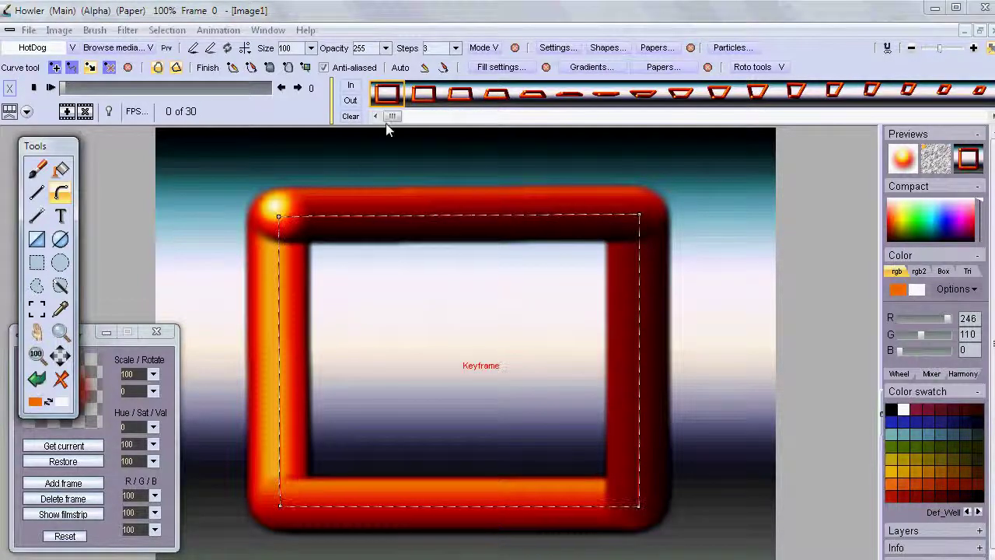
left_click(270, 68)
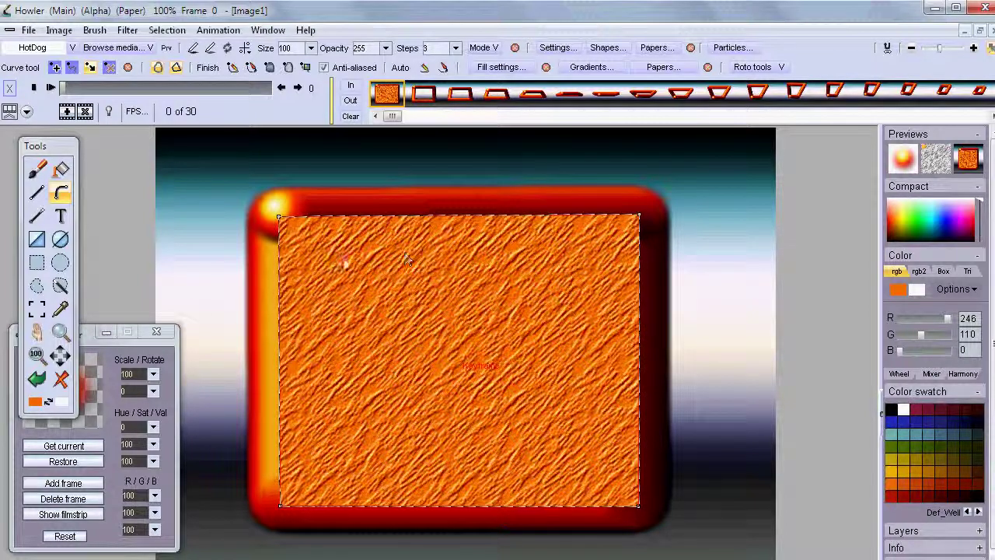
key("ctrl+z")
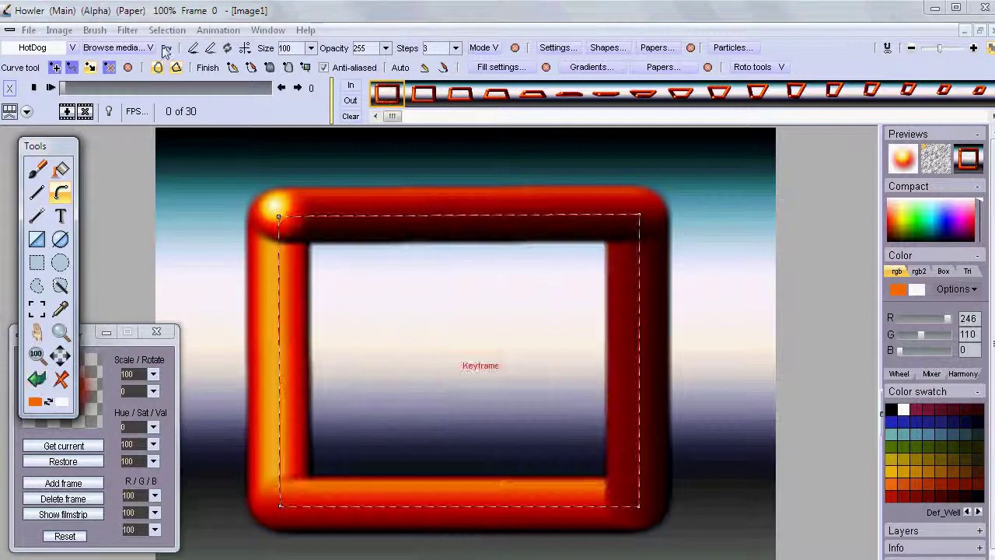
Apply the animated Fill selection filter to fill the curve's interior with textured orange on every frame
left_click(127, 30)
mouse_move(80, 280)
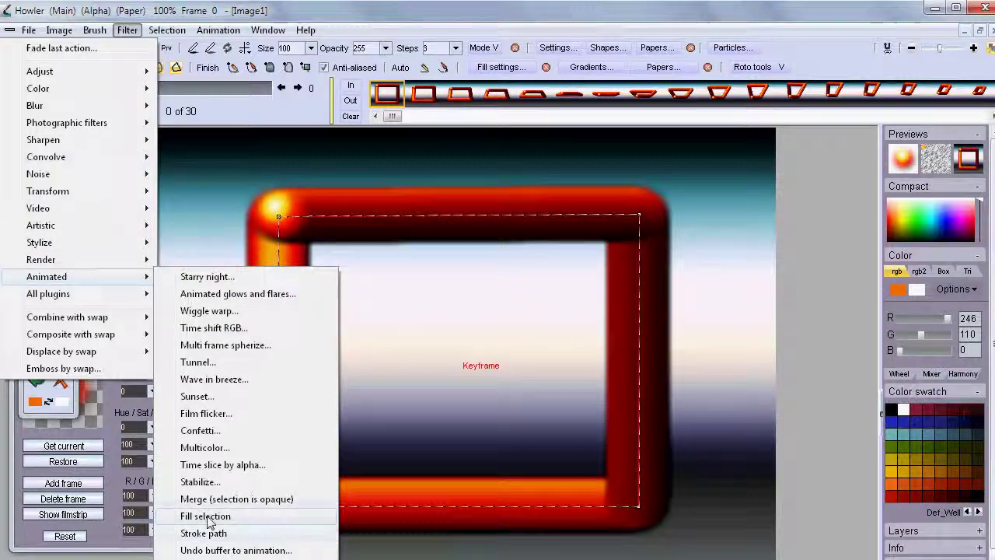
left_click(207, 517)
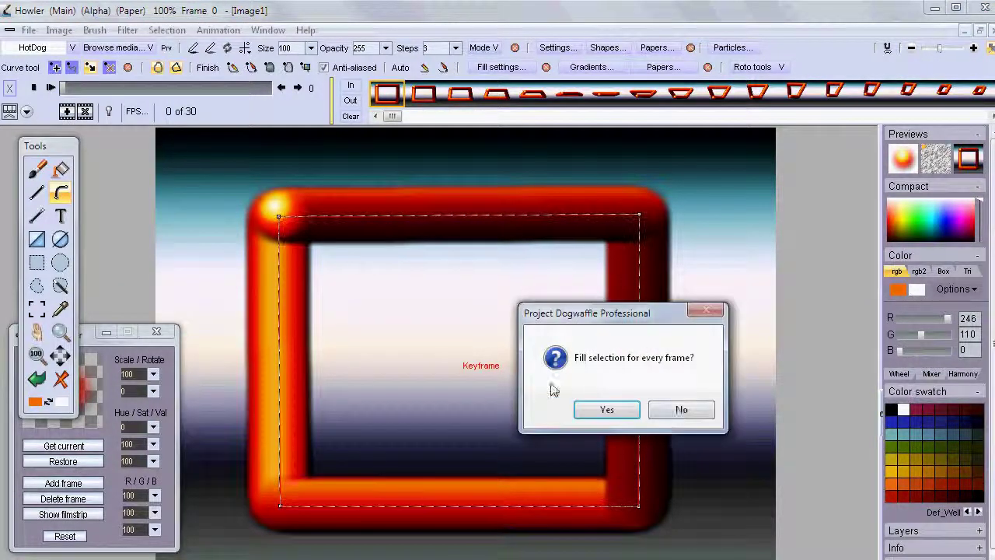
left_click(611, 411)
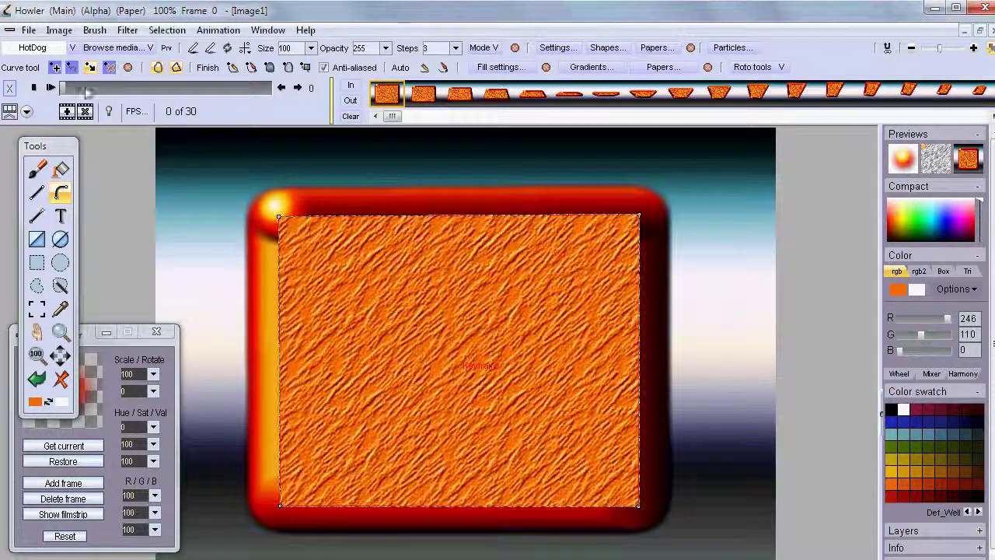
Scrub and play the animation to review the textured fill following the morphing curve, and stop playback
left_click_drag(70, 92, 212, 107)
left_click(51, 88)
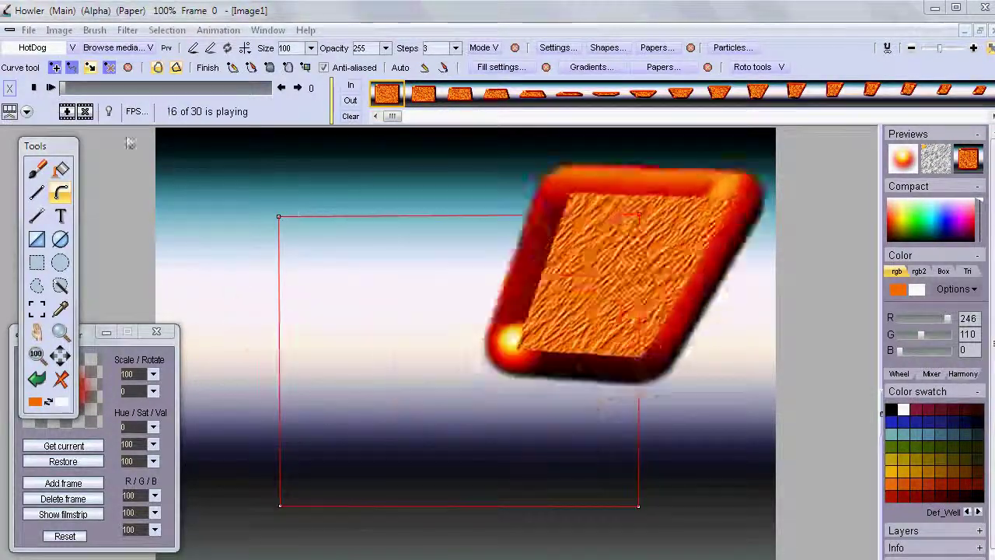
left_click(33, 88)
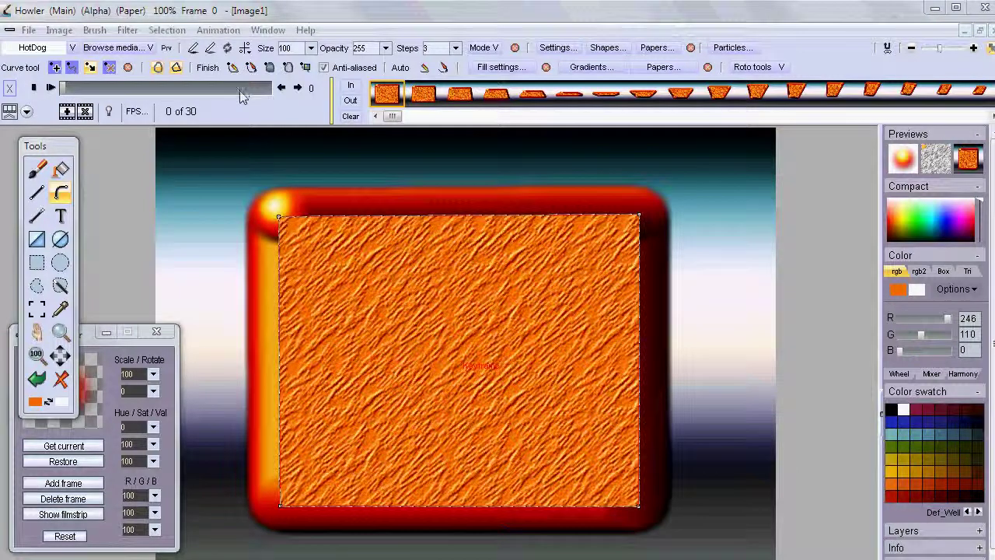
Save the roto keyframes as the roto file "will I ever need you" in the intro71 folder
left_click(779, 68)
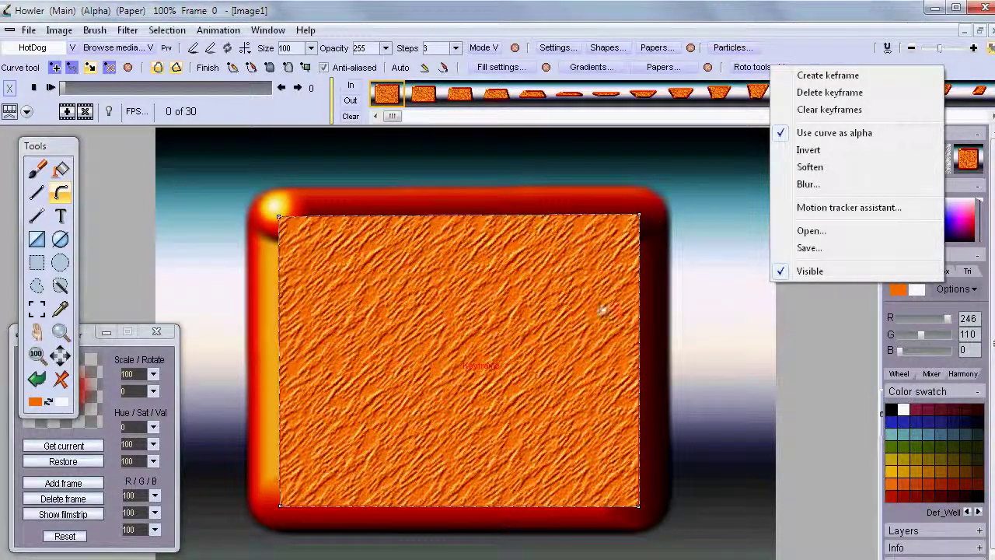
left_click(827, 251)
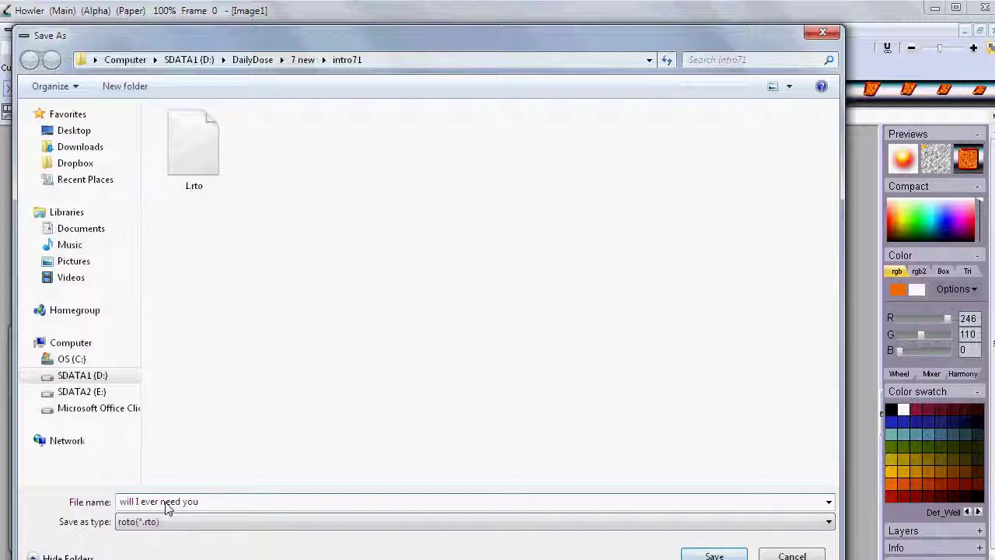
key("Return")
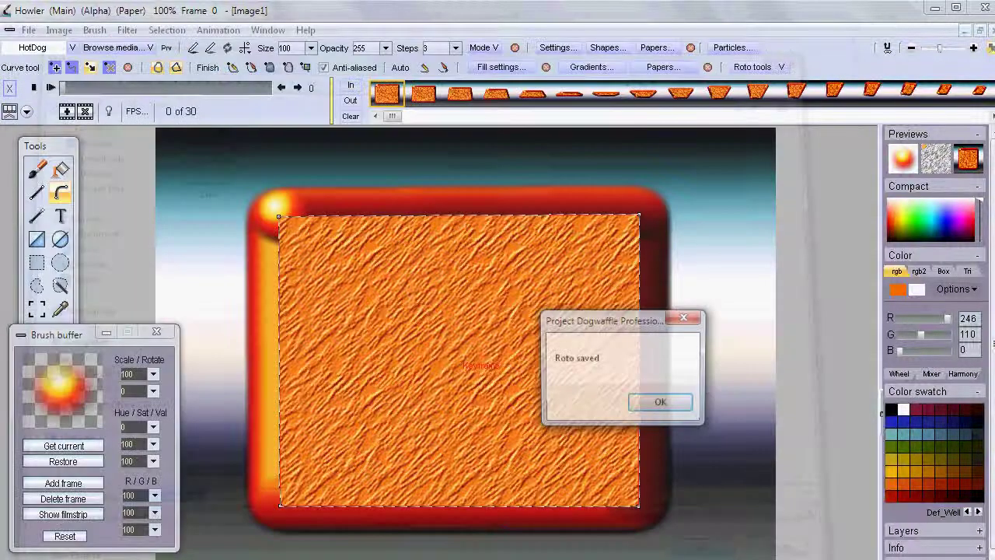
Dismiss the roto save confirmation, clear the curve from the canvas and clear the alpha selection
left_click(662, 410)
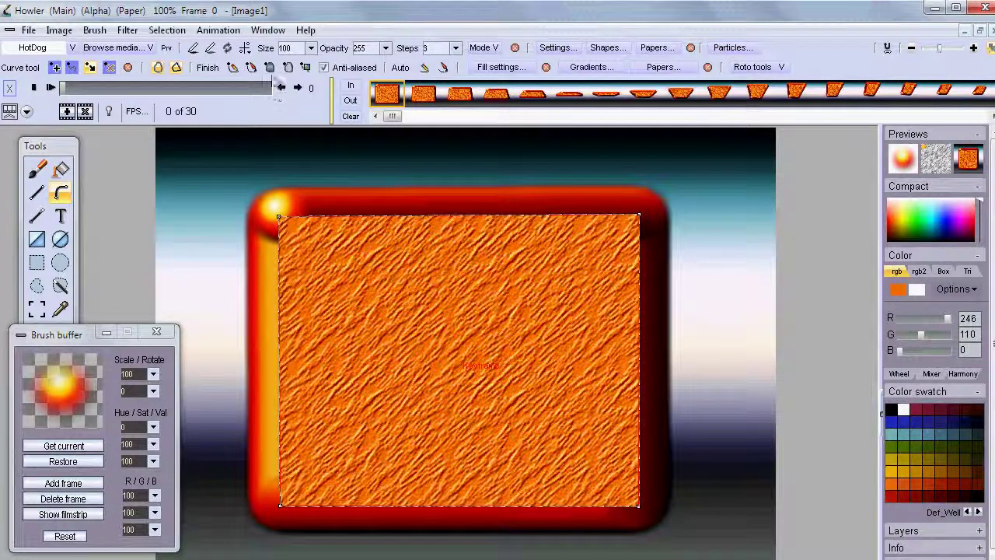
left_click(204, 71)
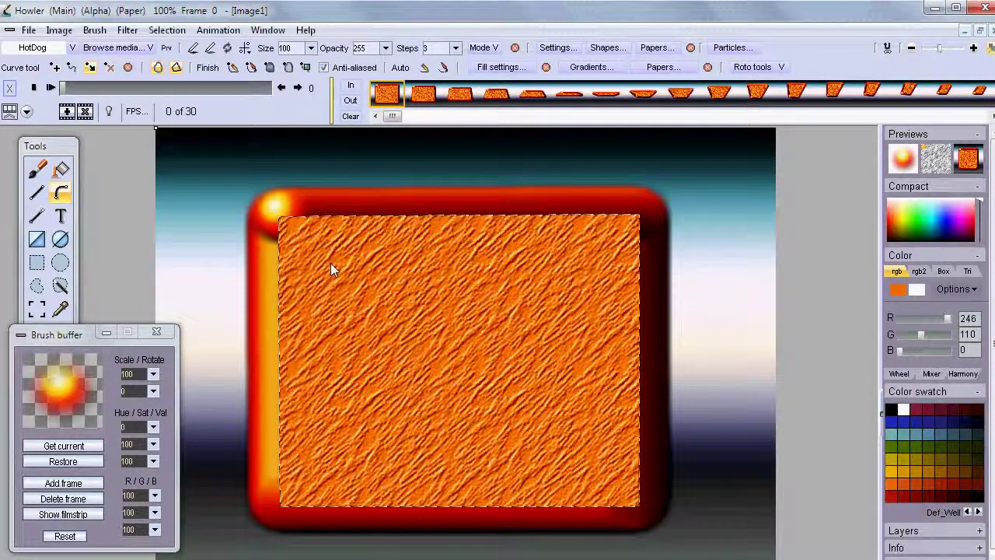
left_click(168, 29)
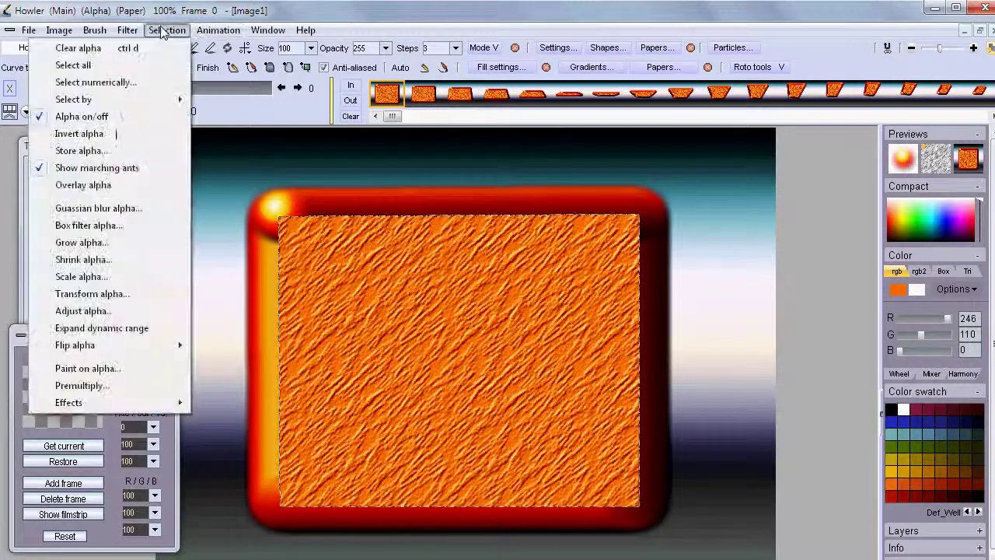
left_click(152, 49)
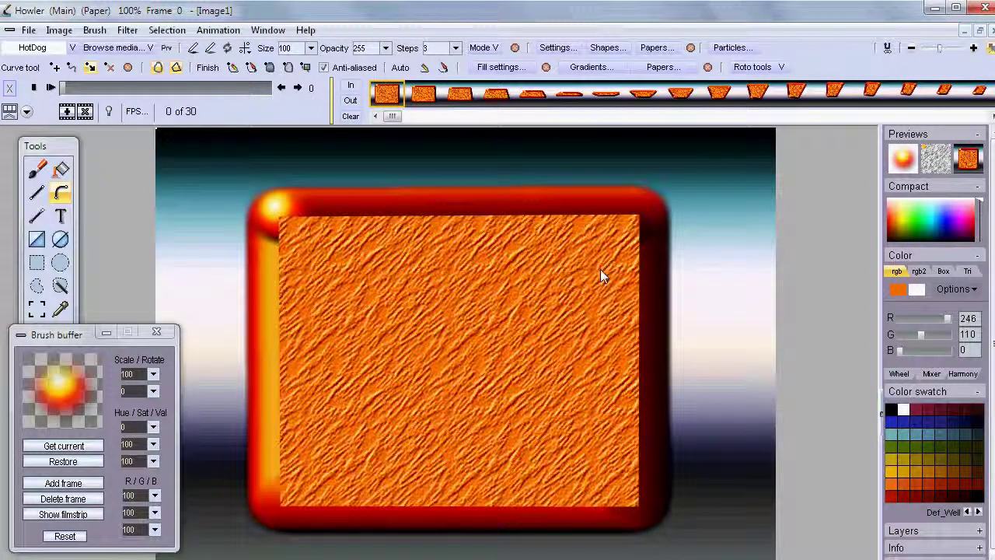
Load the saved roto file "will I ever need you.rto" from the intro71 folder
left_click(765, 70)
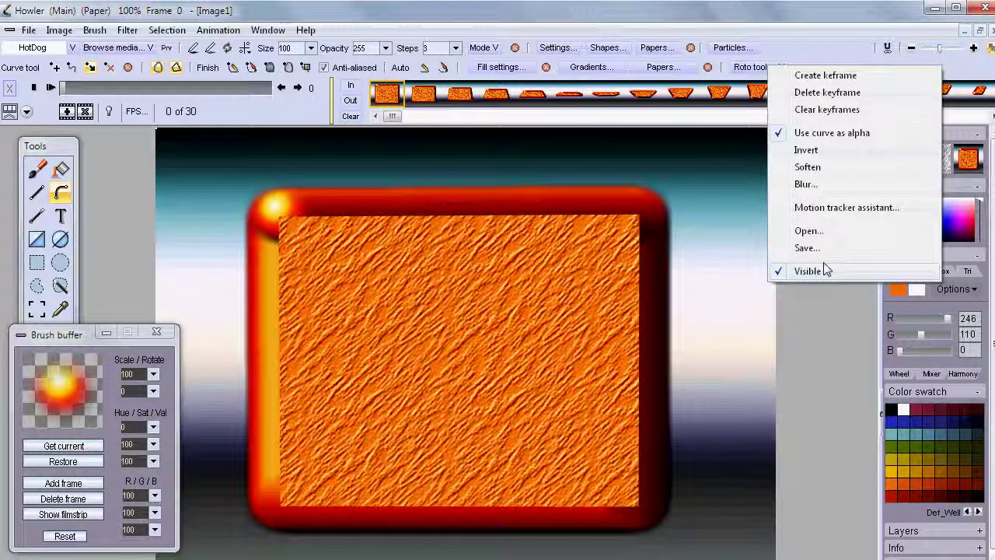
left_click(812, 230)
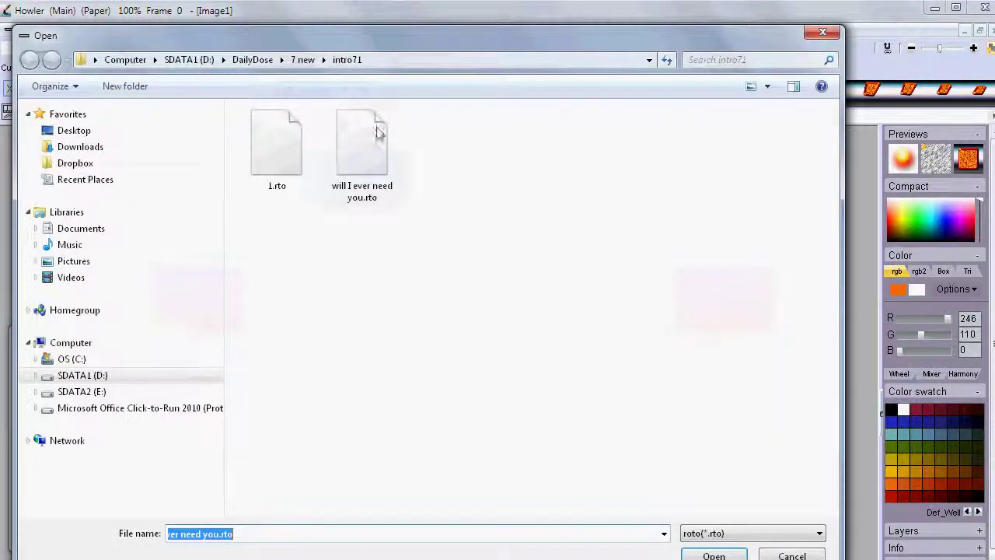
left_click(364, 140)
left_click(714, 555)
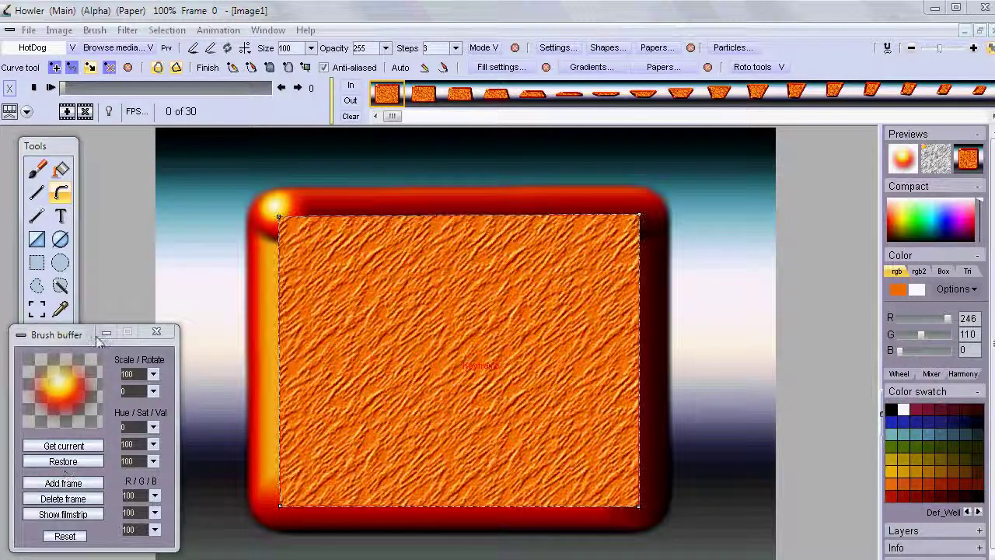
Clear the image on frame 0 and scrub through the following frames back to the start
double_click(73, 334)
left_click(66, 382)
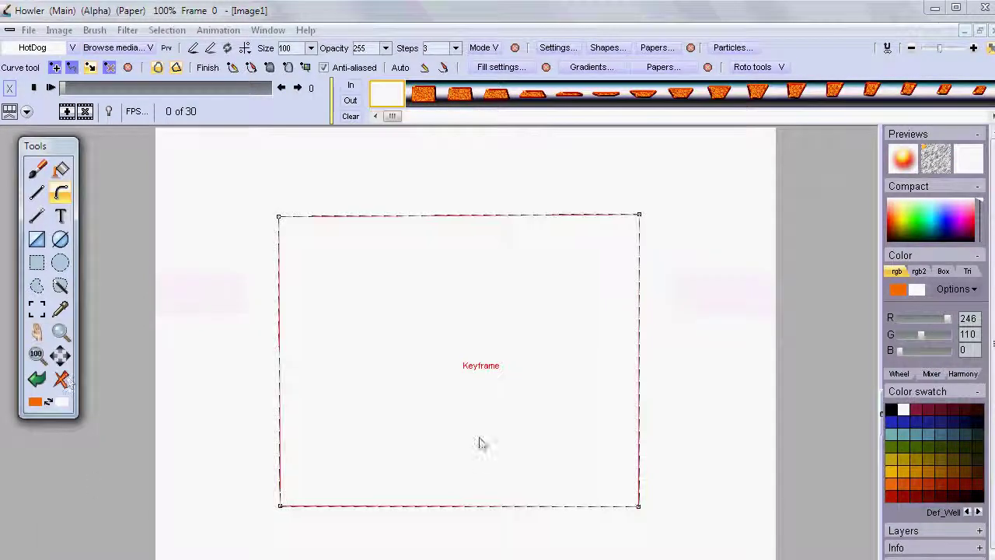
left_click(420, 94)
left_click(645, 93)
left_click_drag(113, 87, 63, 87)
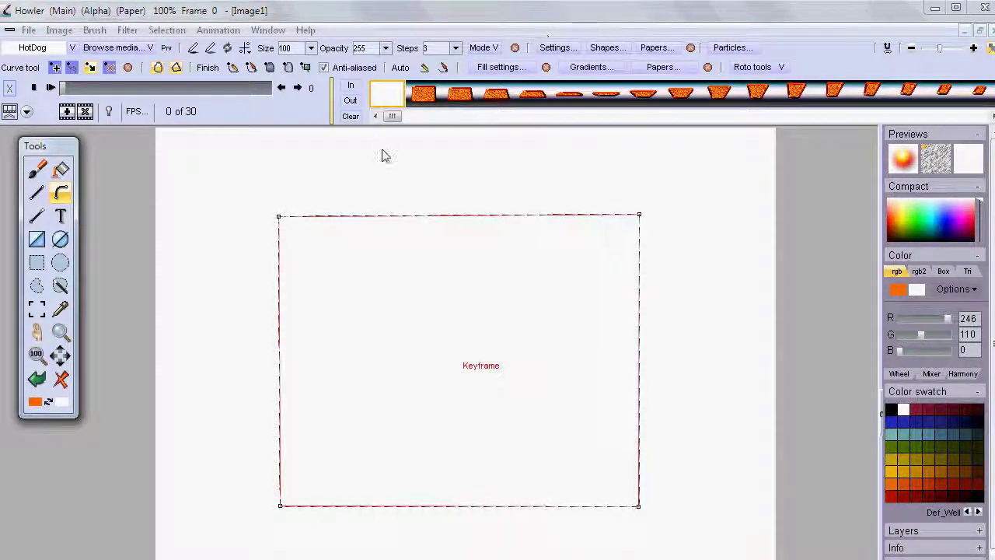
Play the animation, view frame 3, return to frame 0 and undo the last image change there
right_click(162, 500)
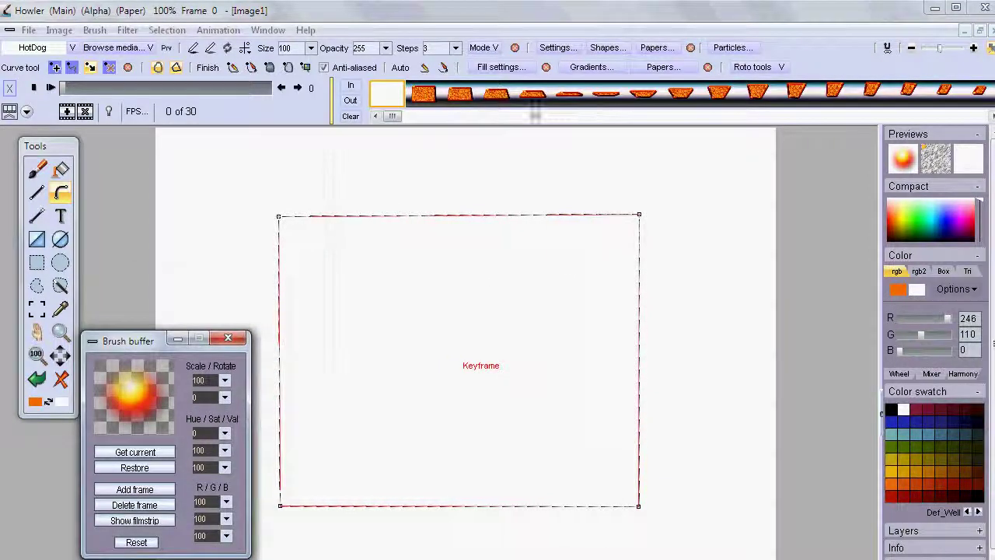
left_click(51, 87)
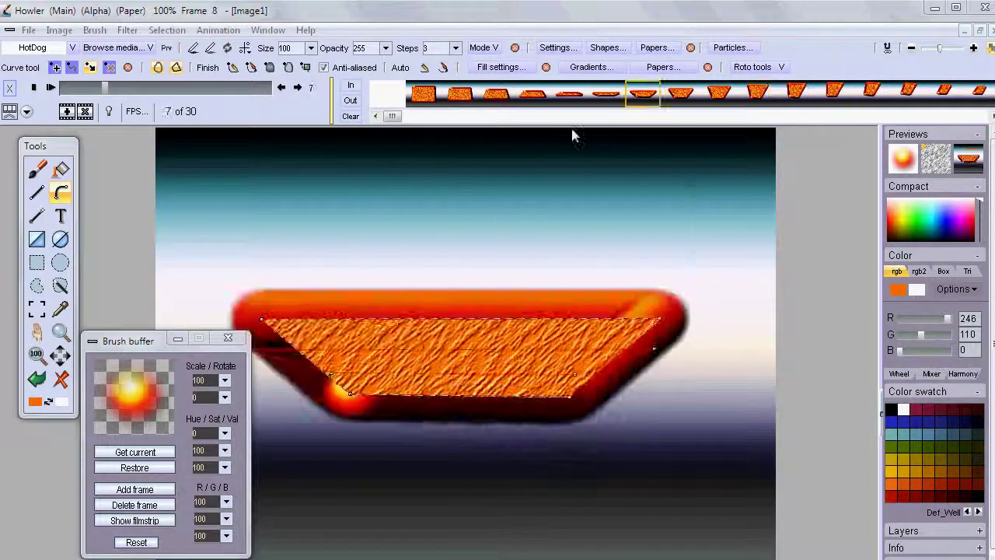
left_click(496, 95)
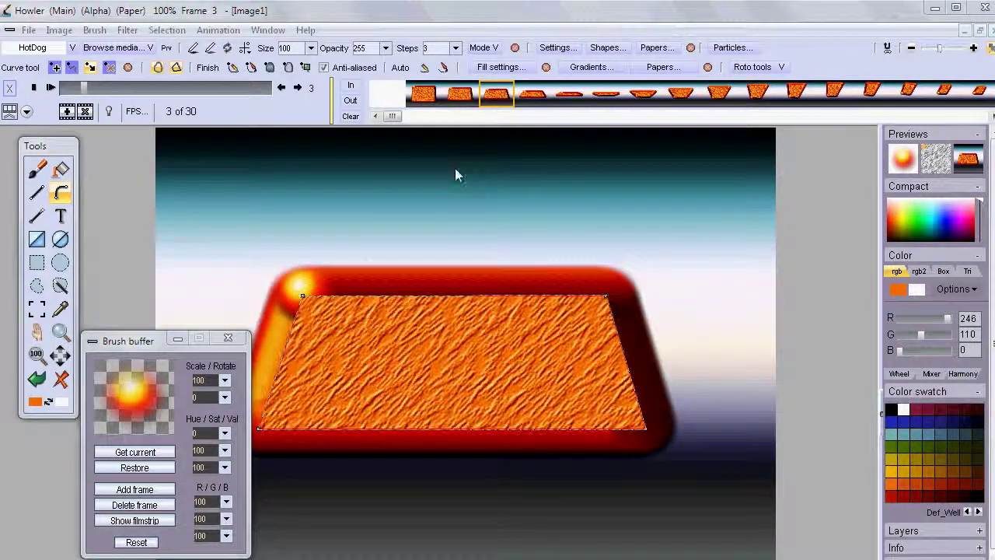
left_click(387, 91)
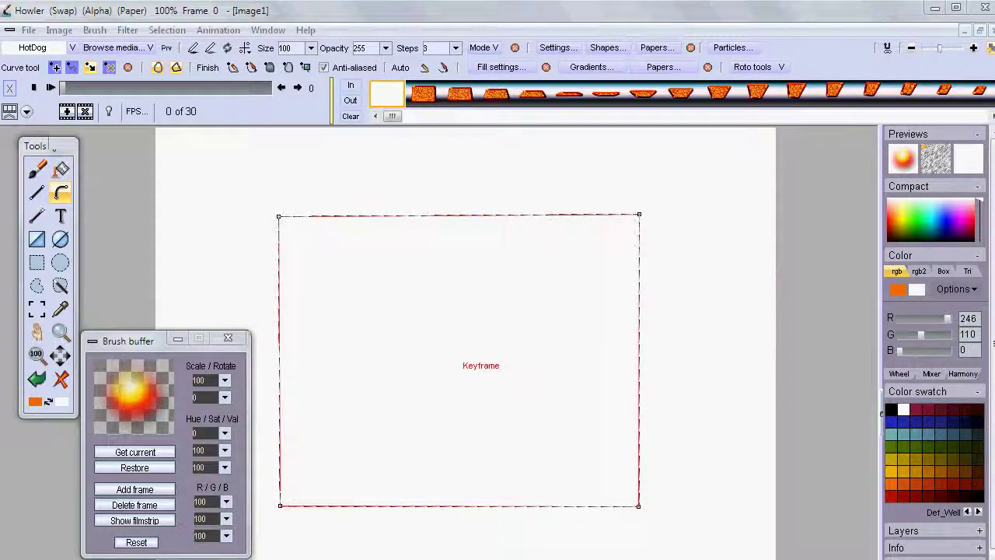
left_click(37, 380)
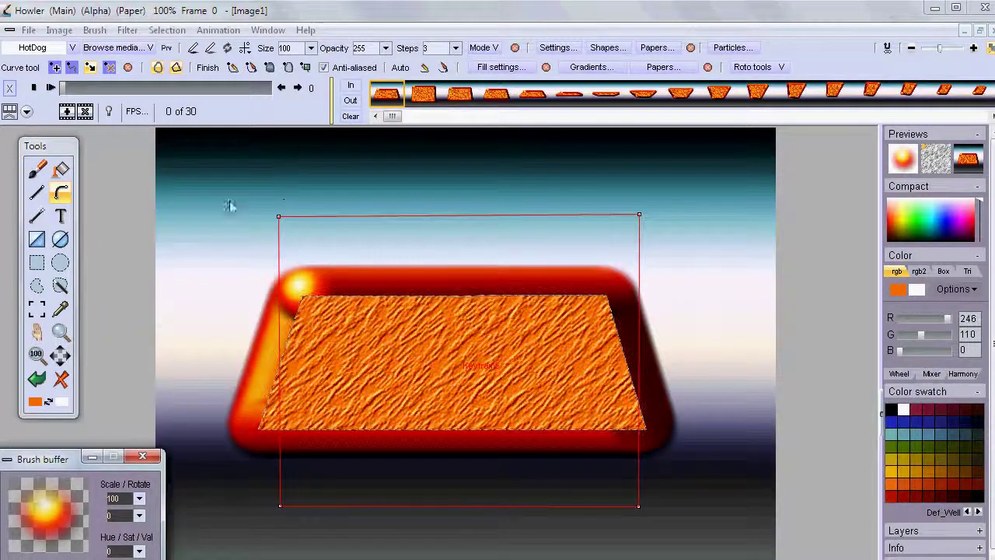
Remove the loaded roto curve on frame 0 and clear its alpha selection
left_click(128, 68)
left_click_drag(92, 89, 43, 92)
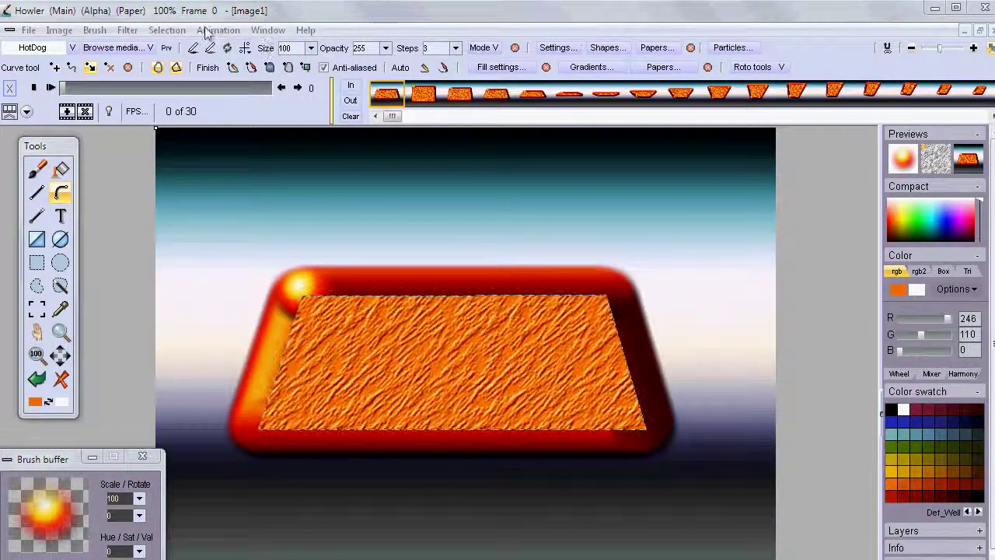
left_click(167, 30)
left_click(93, 45)
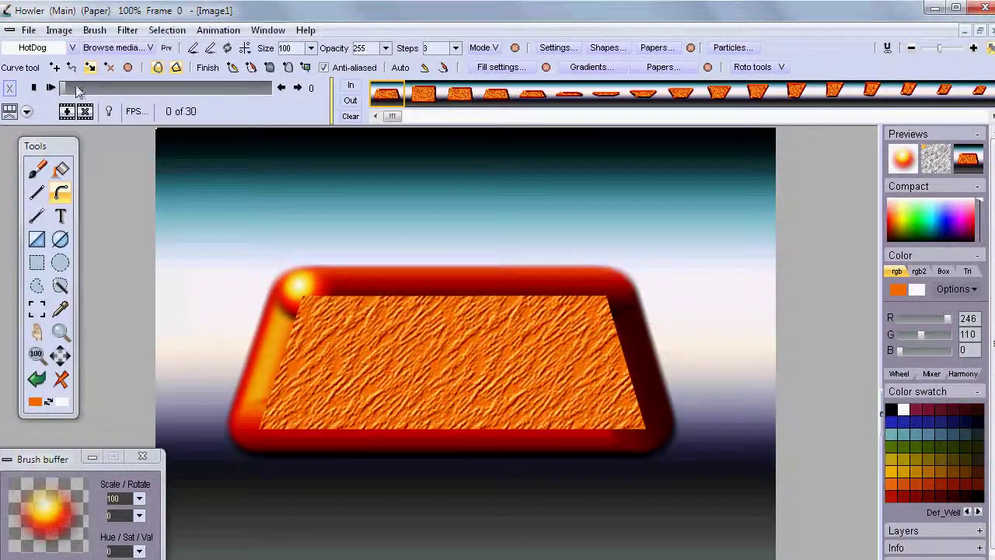
Play and scrub the animation to check its opening frames, and delete frame 0
left_click(50, 87)
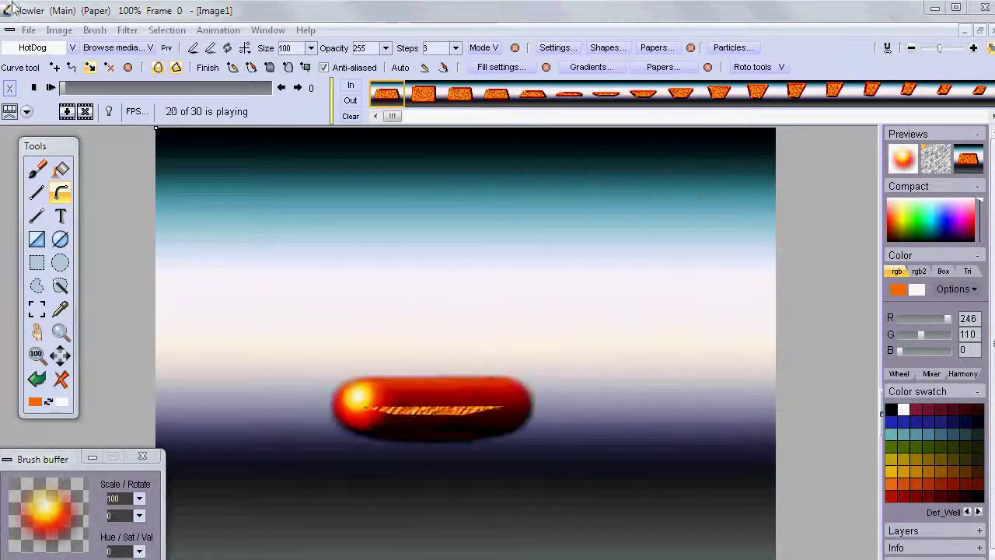
left_click(34, 87)
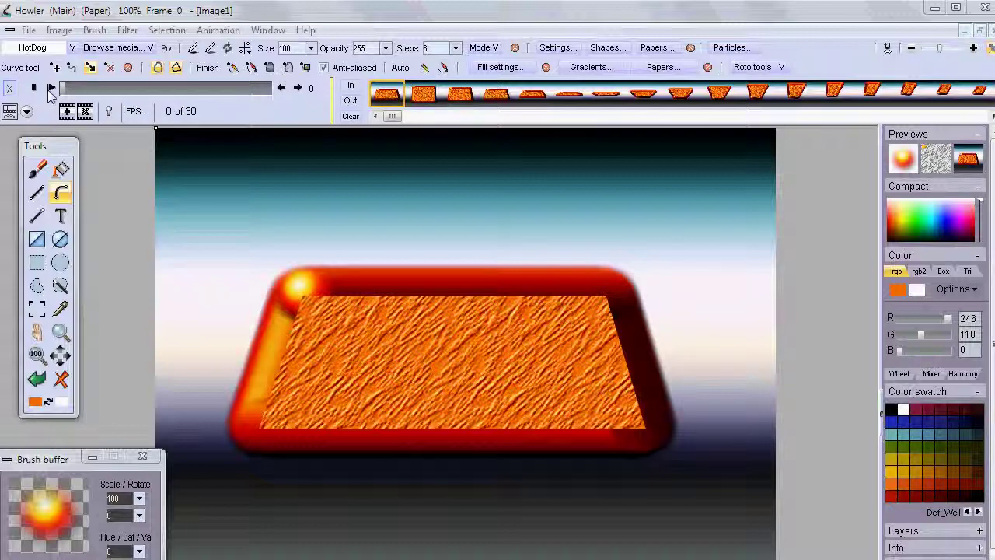
left_click_drag(115, 93, 64, 91)
left_click(85, 111)
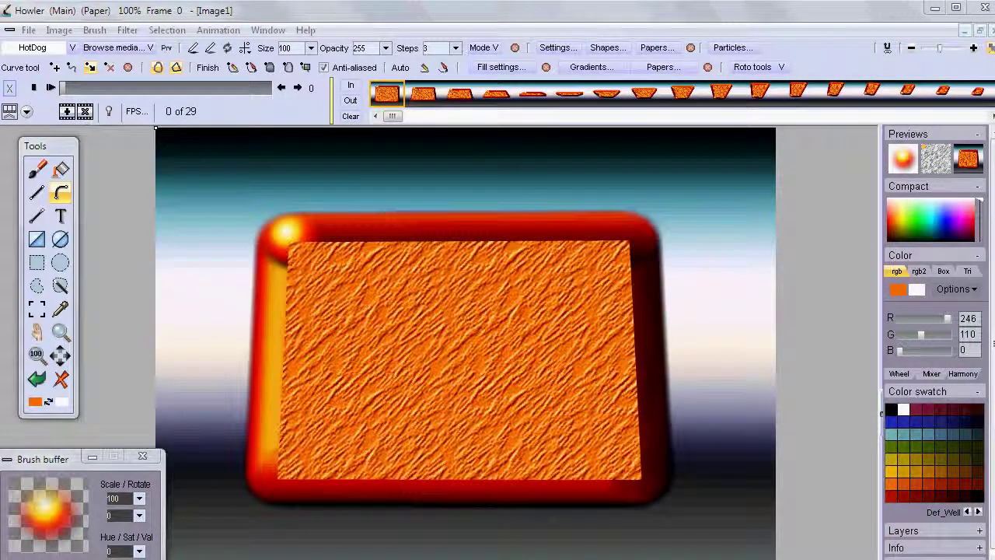
Scrub and play the shortened animation to compare its first and last frames
left_click(82, 87)
mouse_move(82, 87)
left_mouse_down()
mouse_move(294, 117)
mouse_move(64, 93)
left_mouse_up()
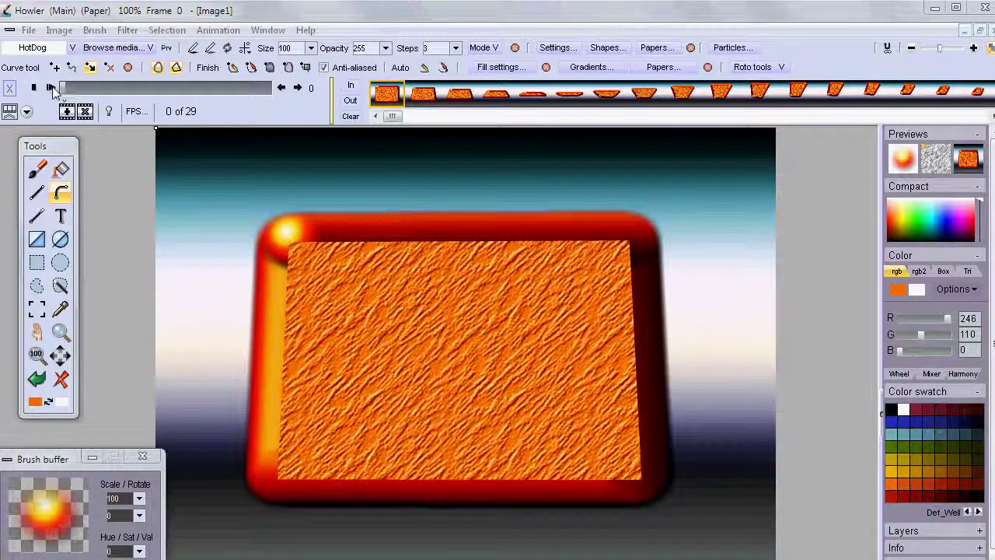
left_click(51, 87)
left_click_drag(242, 93, 287, 99)
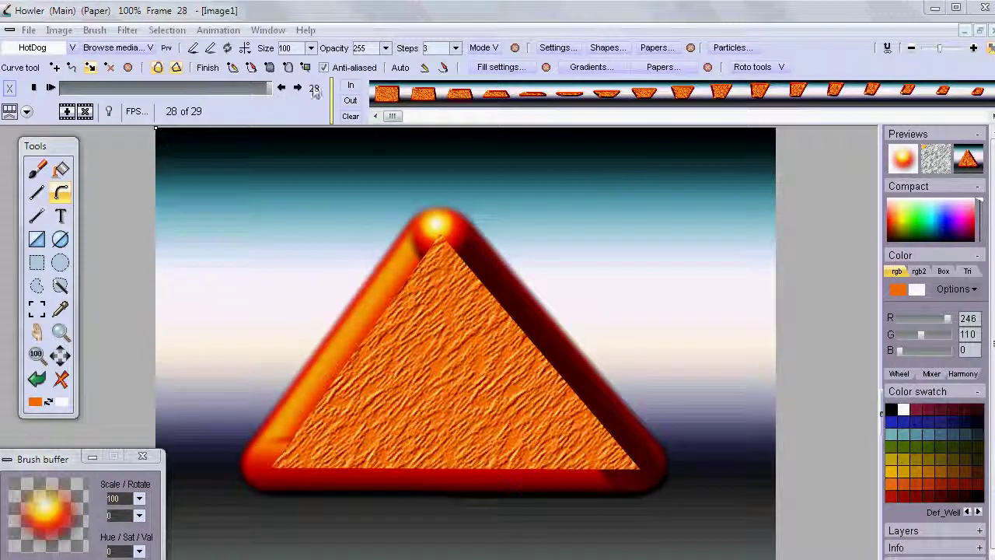
Mark the whole animation from frame 0 to frame 28 as a block and copy that block
left_click(386, 93)
left_click_drag(405, 116, 393, 116)
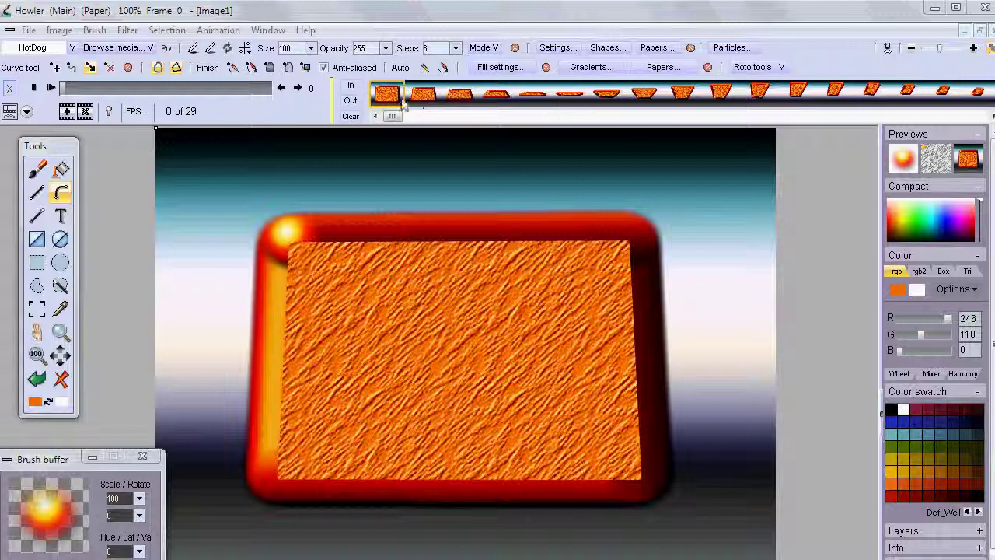
left_click(262, 91)
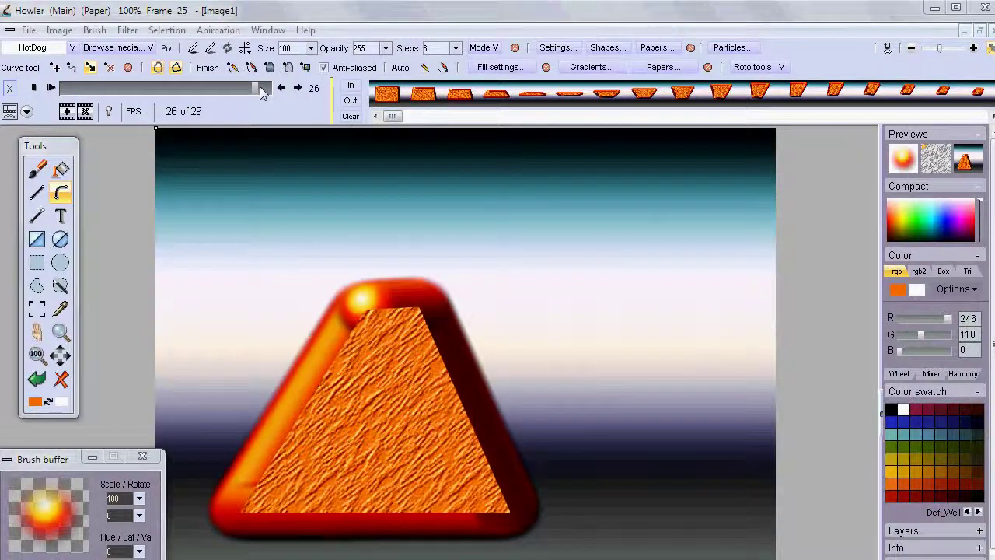
left_click_drag(262, 90, 274, 90)
left_click(354, 106)
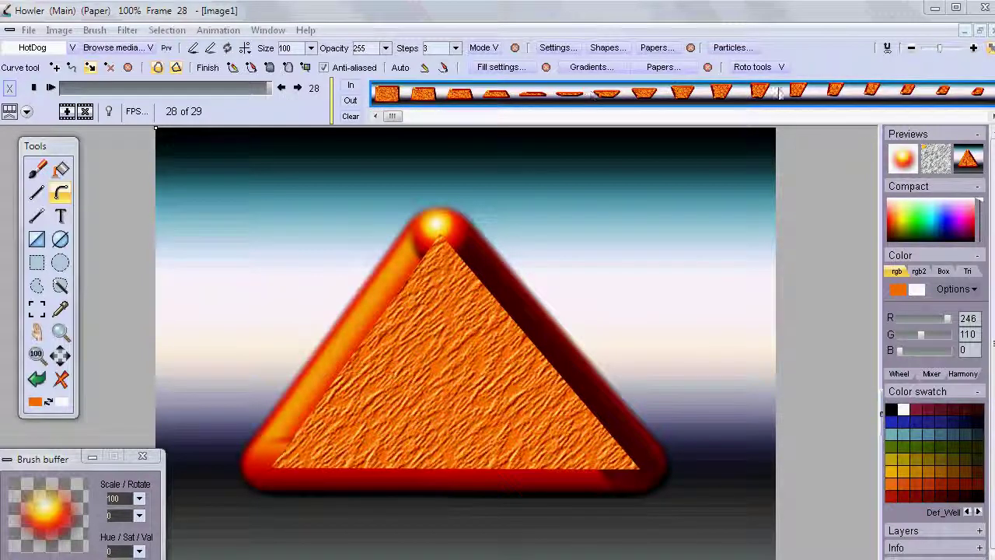
mouse_move(399, 116)
left_mouse_down()
mouse_move(667, 116)
mouse_move(593, 140)
mouse_move(378, 122)
mouse_move(392, 116)
left_mouse_up()
right_click(424, 102)
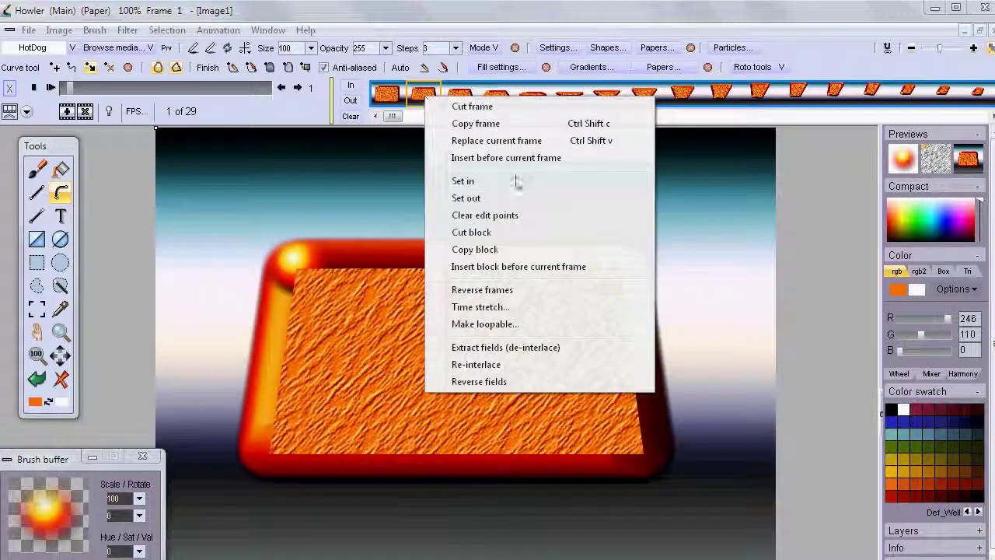
left_click(479, 250)
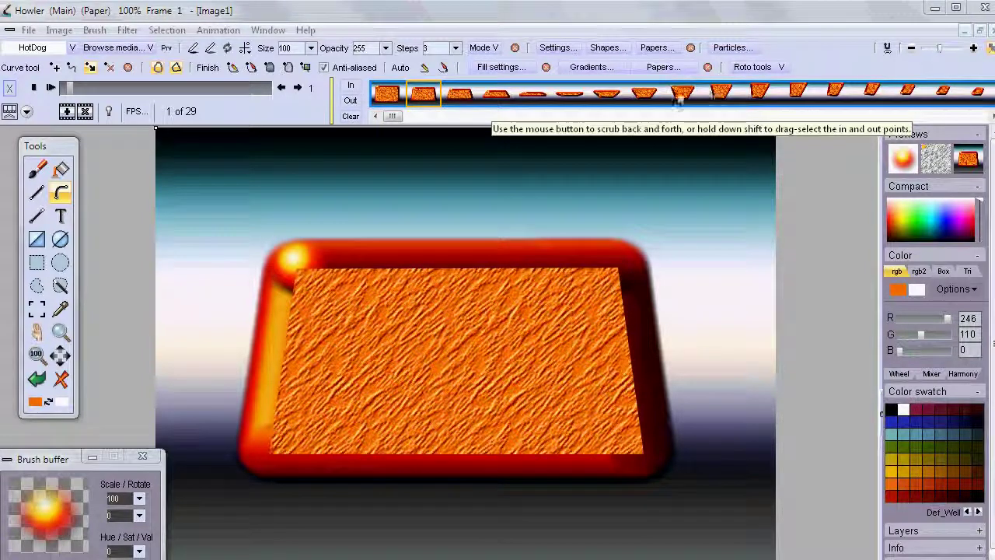
Reverse the order of the animation's frames, starting from frame 0
left_click(386, 94)
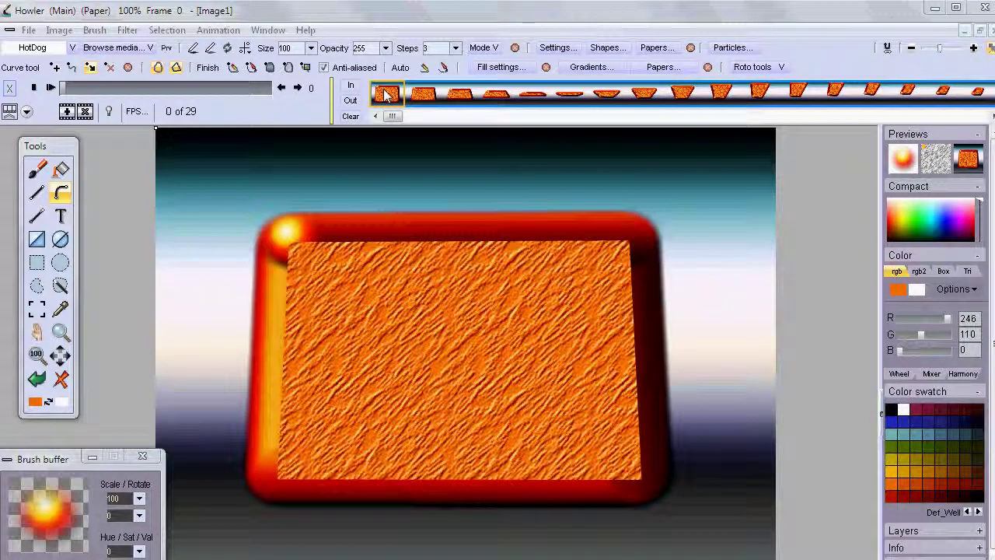
left_click(219, 30)
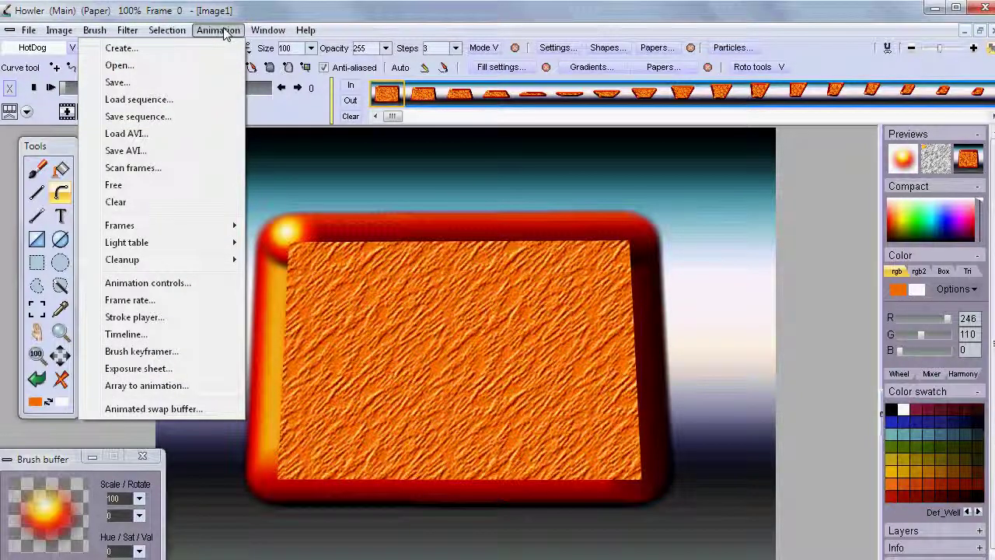
mouse_move(159, 231)
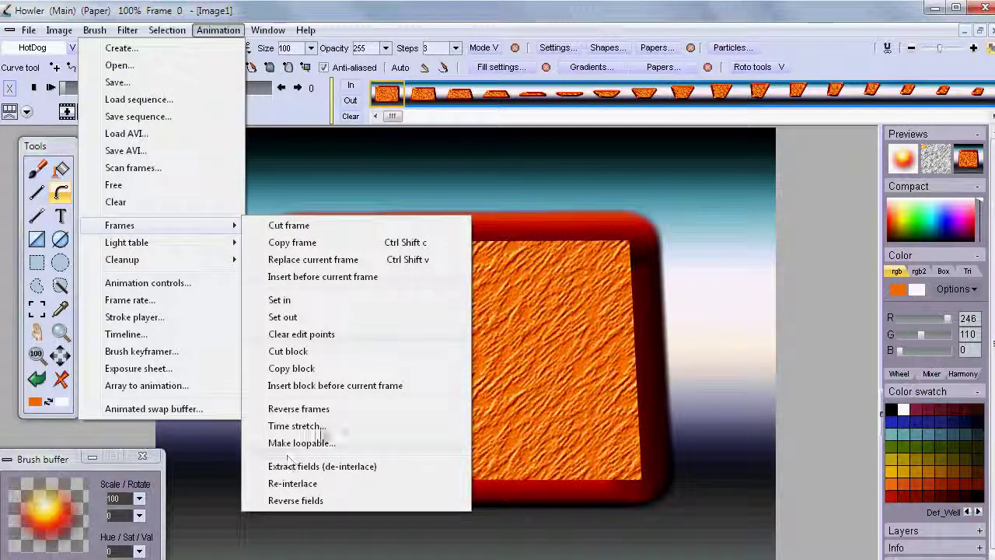
left_click(317, 409)
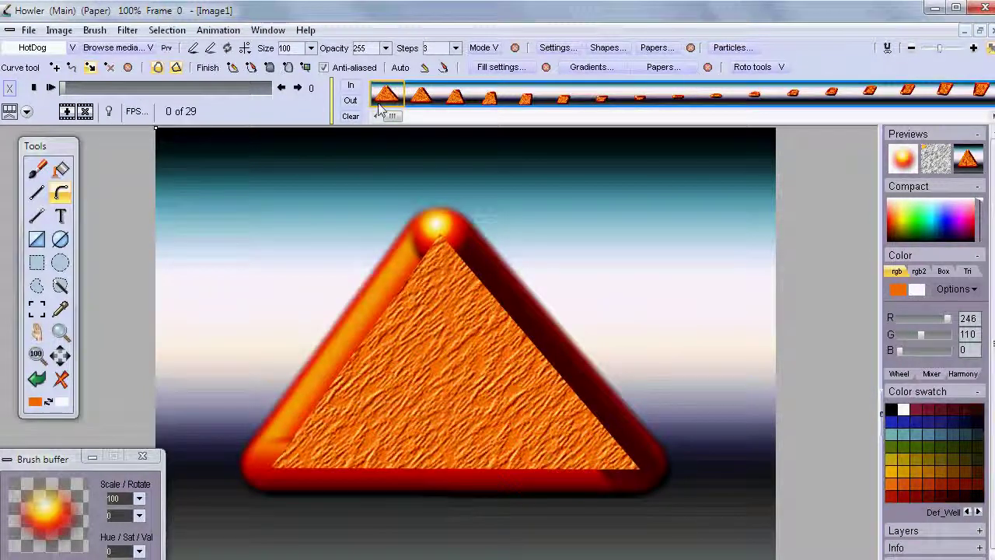
Play the reversed animation and scrub to its last frame to check the reversed motion
left_click(50, 87)
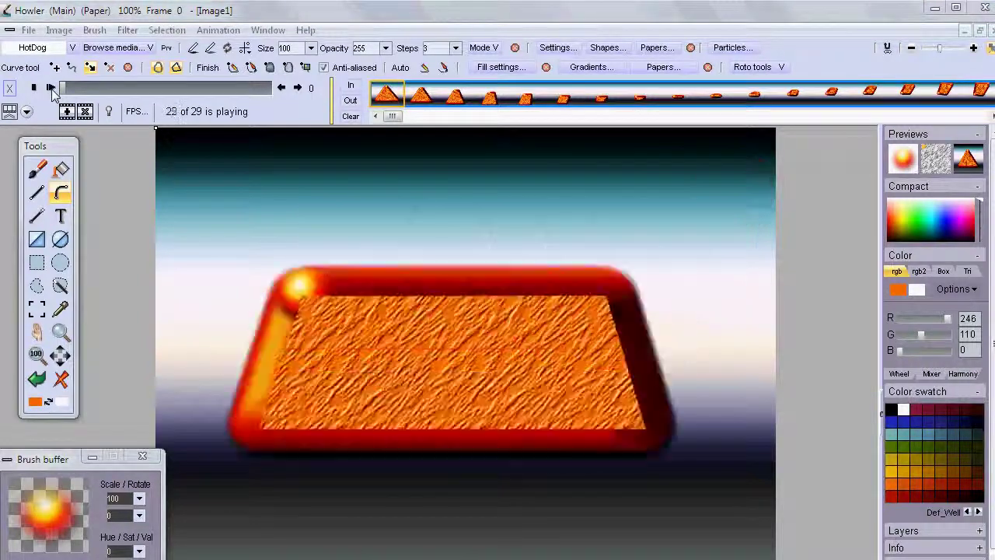
left_click(34, 87)
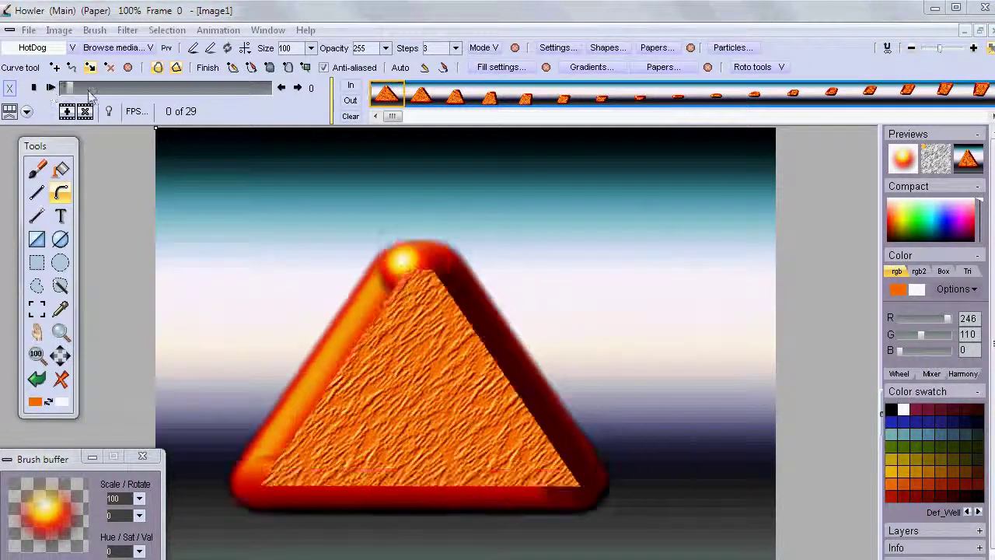
left_click_drag(65, 91, 271, 89)
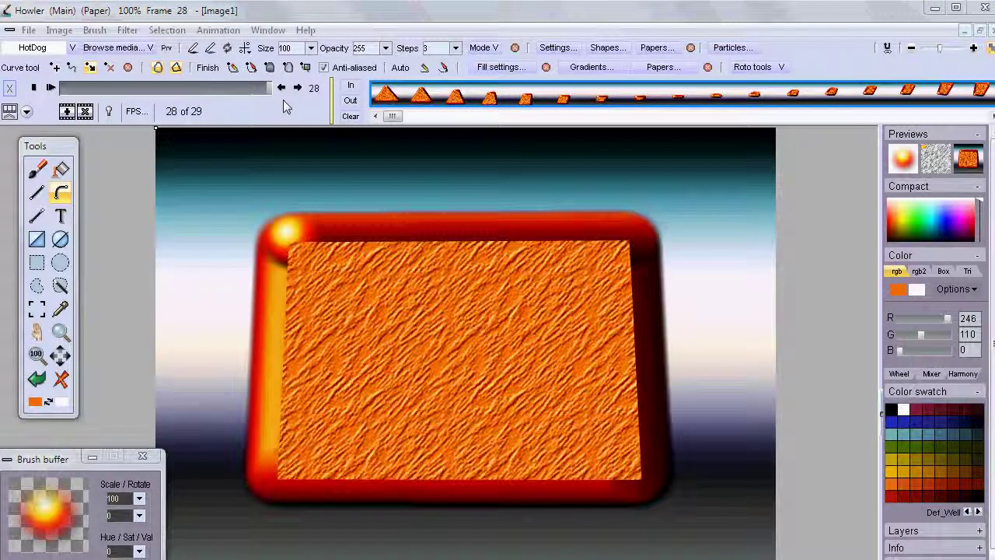
Return to frame 0 and insert the copied block before it
left_click(282, 87)
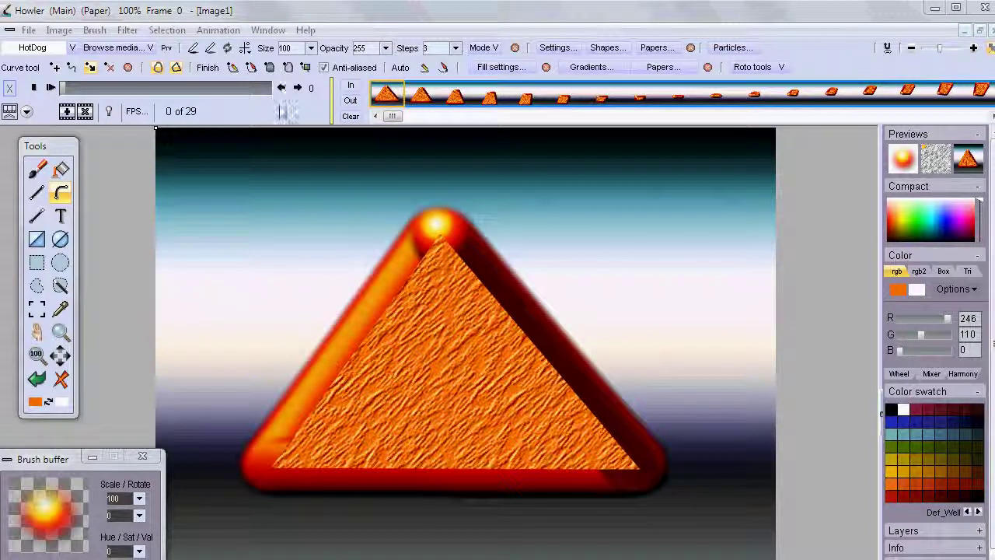
right_click(389, 95)
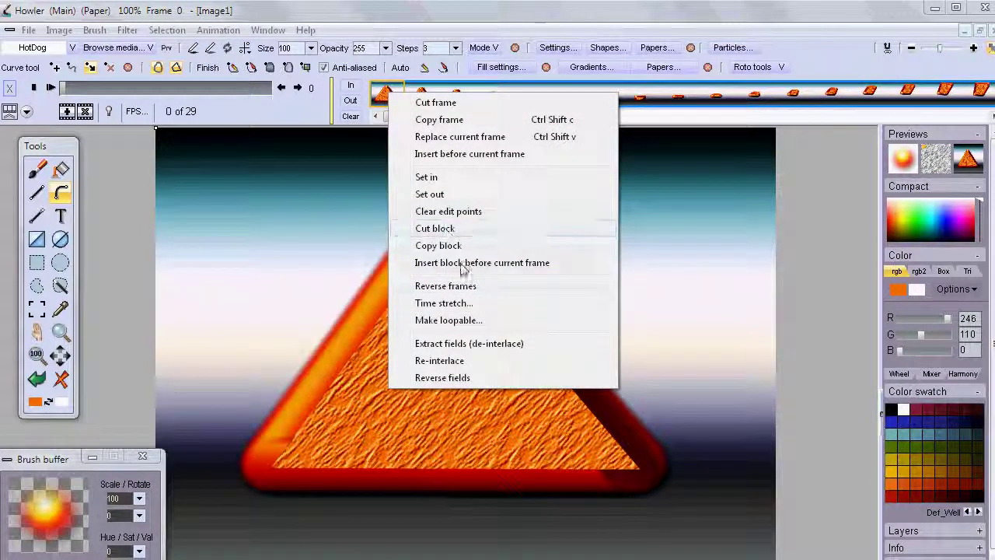
left_click(544, 263)
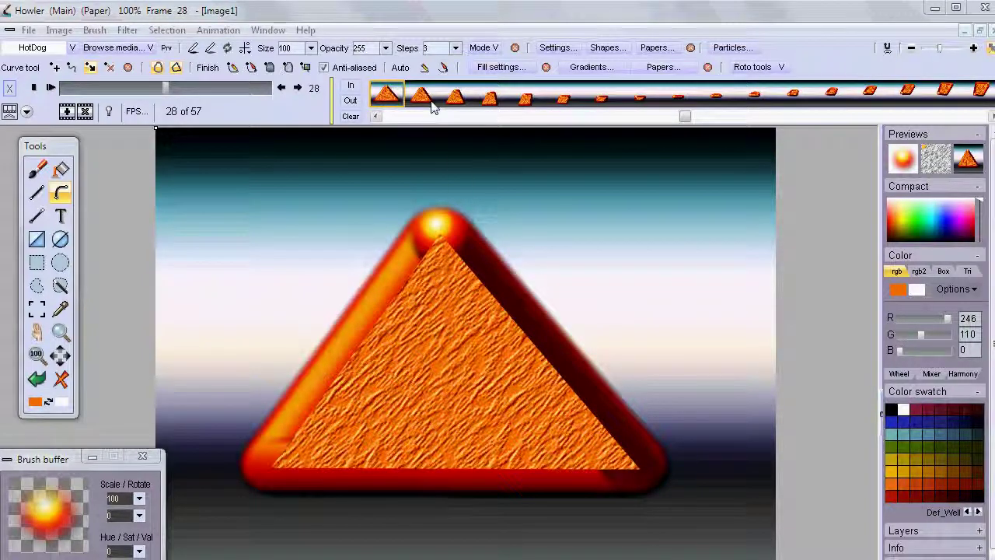
Scrub back to frame 0 and play the combined animation to review the forward and reversed motion
left_click_drag(155, 83, 64, 87)
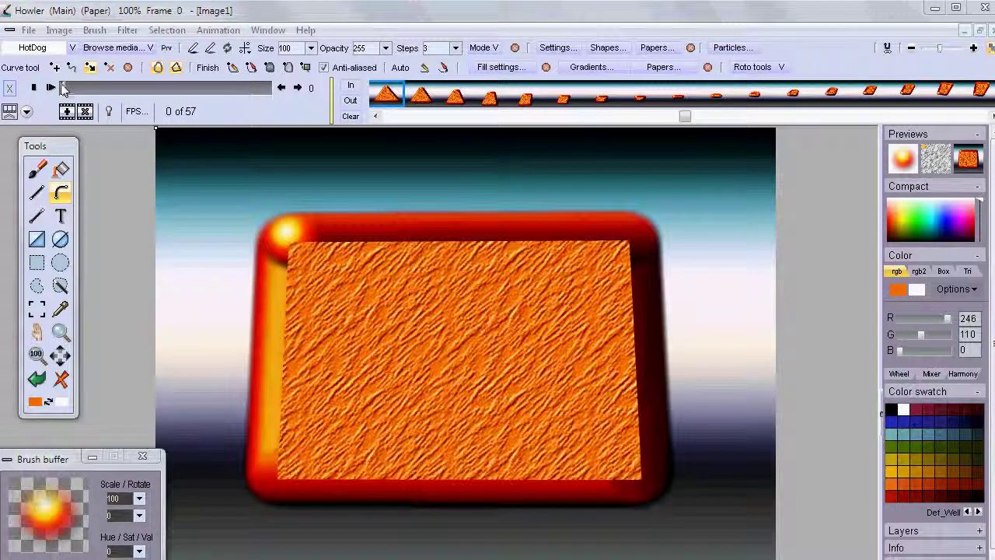
mouse_move(65, 87)
left_mouse_down()
mouse_move(311, 93)
mouse_move(66, 87)
left_mouse_up()
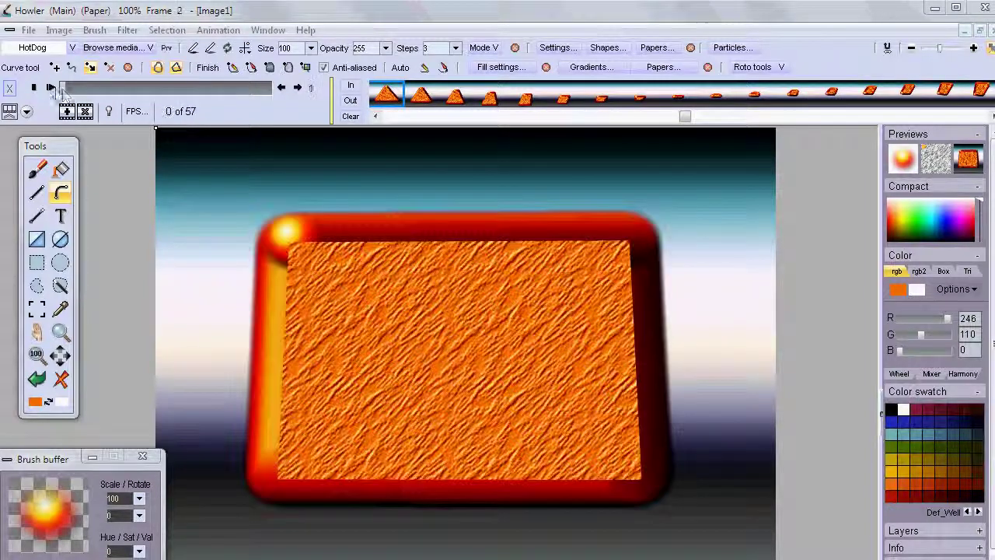
left_click(50, 87)
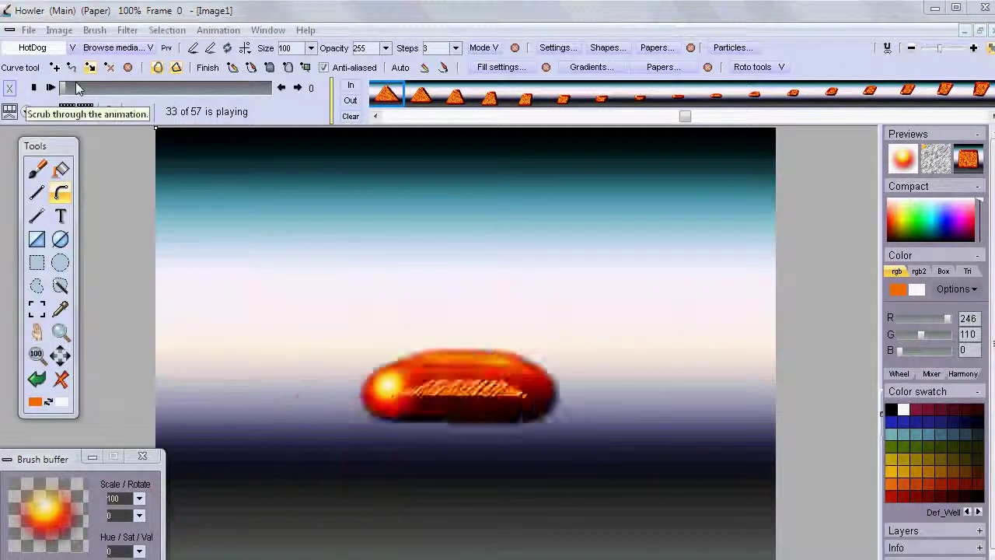